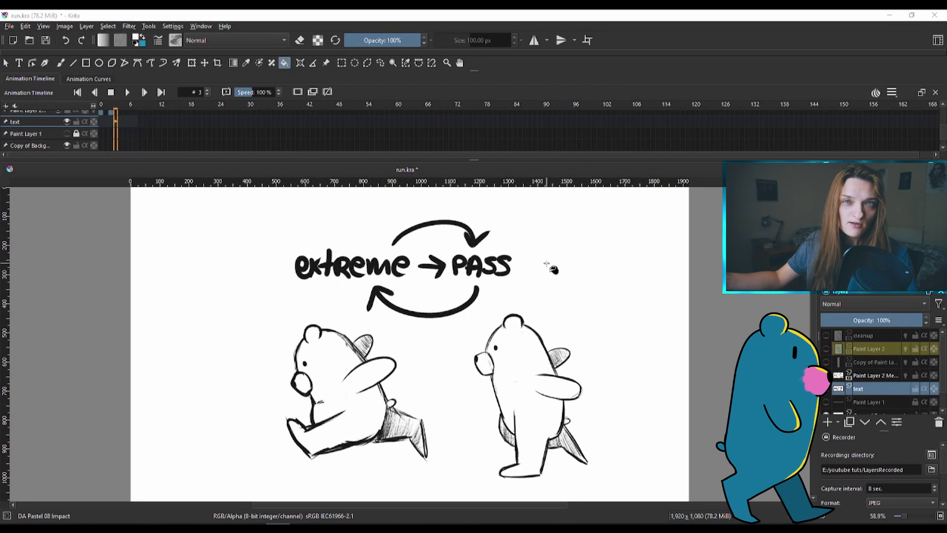
Underline 'extreme' in blue, then draw blue arrows to the running bear and from PASS to the standing bear.
{"action": "key", "text": "b"}
{"action": "left_click_drag", "start_coordinate": [291, 286], "coordinate": [386, 279]}
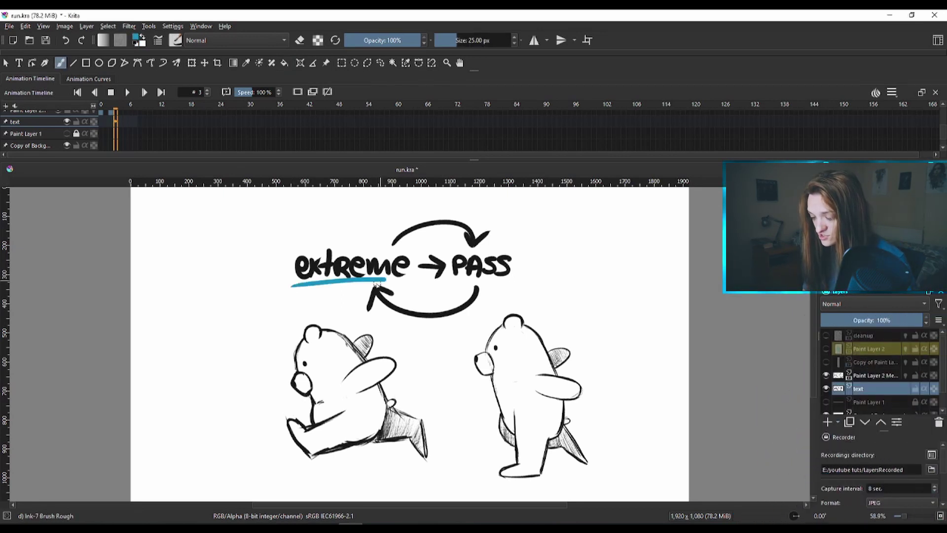
{"action": "mouse_move", "coordinate": [338, 298]}
{"action": "left_mouse_down"}
{"action": "mouse_move", "coordinate": [338, 327]}
{"action": "mouse_move", "coordinate": [347, 316]}
{"action": "left_mouse_up"}
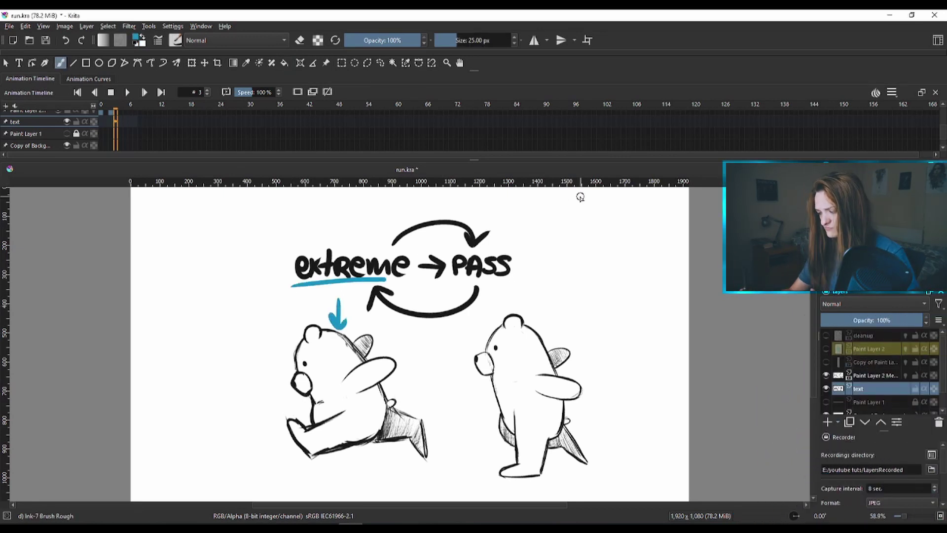
{"action": "left_click_drag", "start_coordinate": [512, 276], "coordinate": [520, 306]}
{"action": "mouse_move", "coordinate": [510, 291]}
{"action": "left_mouse_down"}
{"action": "mouse_move", "coordinate": [520, 308]}
{"action": "mouse_move", "coordinate": [527, 294]}
{"action": "left_mouse_up"}
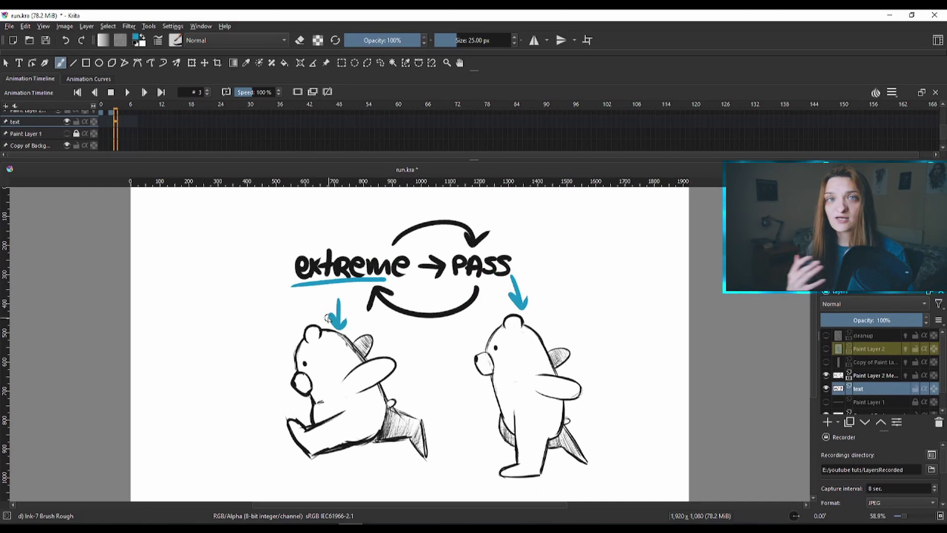
Make Paint Layer 1 visible to reveal the faint ground line under both bears.
{"action": "scroll", "coordinate": [868, 375], "scroll_direction": "down", "scroll_amount": 1}
{"action": "left_click", "coordinate": [826, 380]}
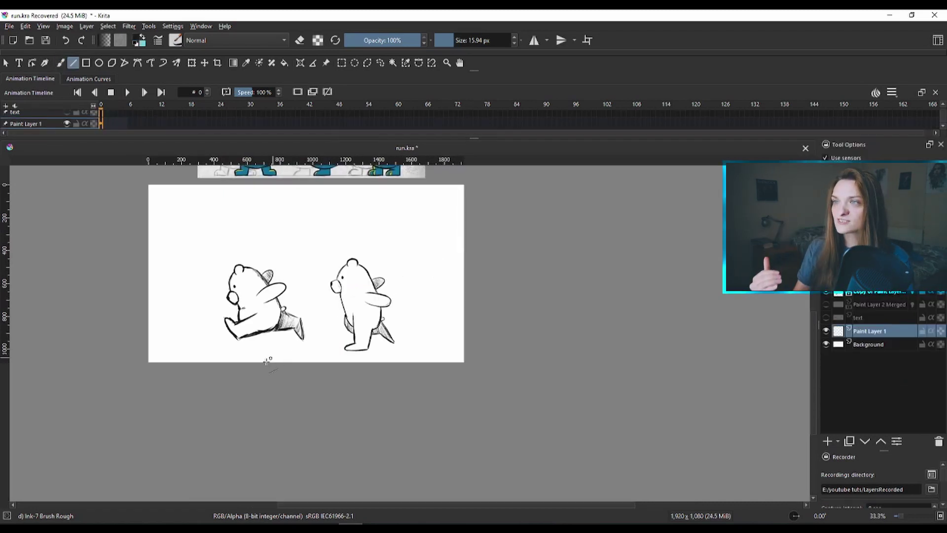
Draw a dark straight ground line beneath both bears with the Line tool.
{"action": "scroll", "coordinate": [267, 361], "scroll_direction": "up", "scroll_amount": 2}
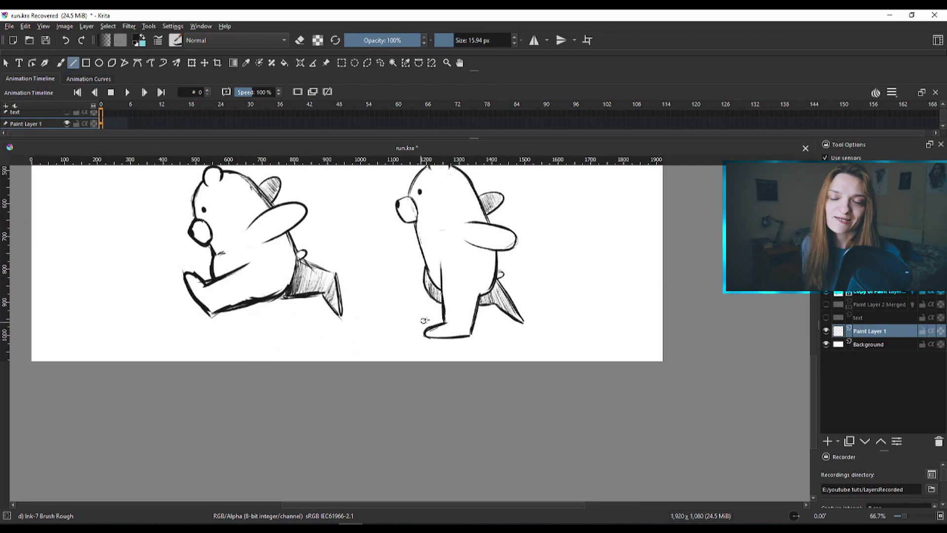
{"action": "scroll", "coordinate": [276, 345], "scroll_direction": "up", "scroll_amount": 1}
{"action": "mouse_move", "coordinate": [201, 361]}
{"action": "left_mouse_down"}
{"action": "mouse_move", "coordinate": [592, 373]}
{"action": "mouse_move", "coordinate": [567, 374]}
{"action": "mouse_move", "coordinate": [611, 366]}
{"action": "mouse_move", "coordinate": [575, 363]}
{"action": "left_mouse_up"}
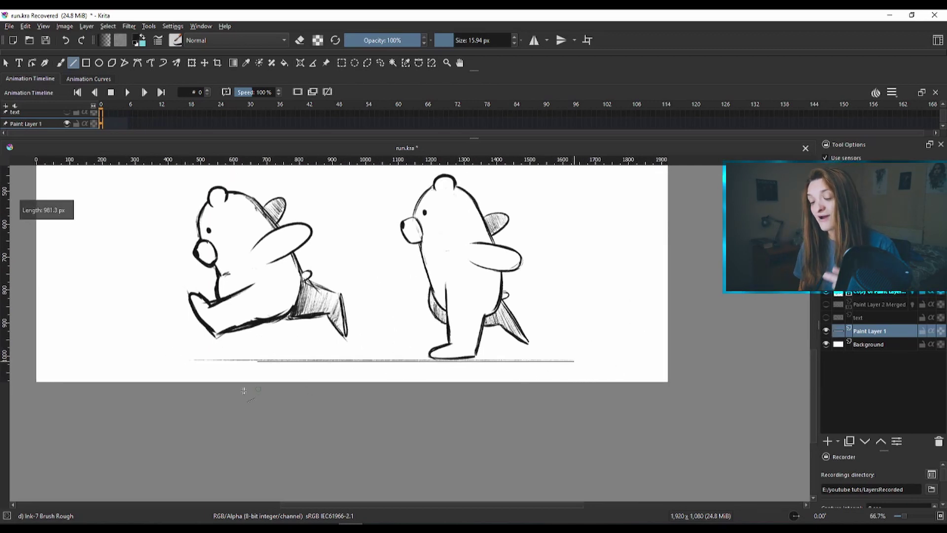
{"action": "left_click_drag", "start_coordinate": [195, 360], "coordinate": [578, 359]}
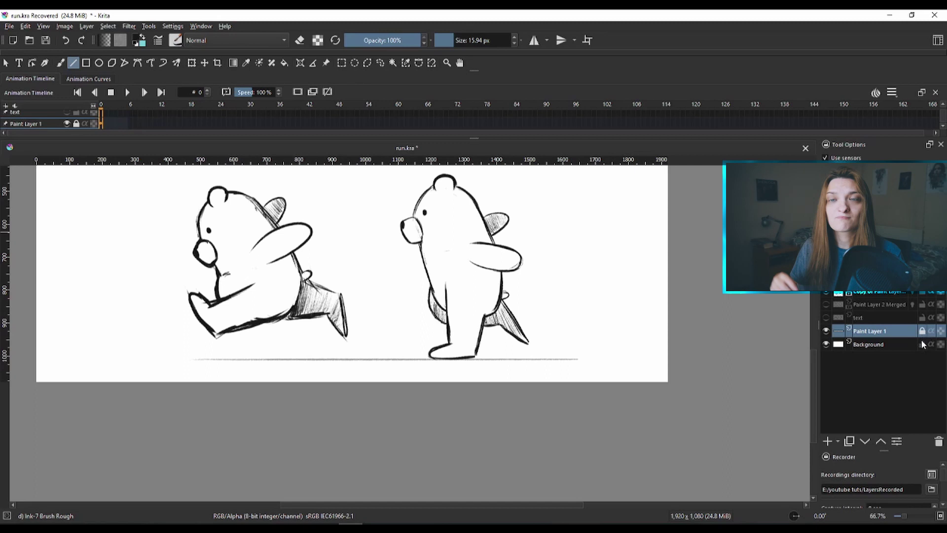
Resize the timeline and toggle the running bear layer's visibility to identify the pose layers.
{"action": "left_click", "coordinate": [858, 294]}
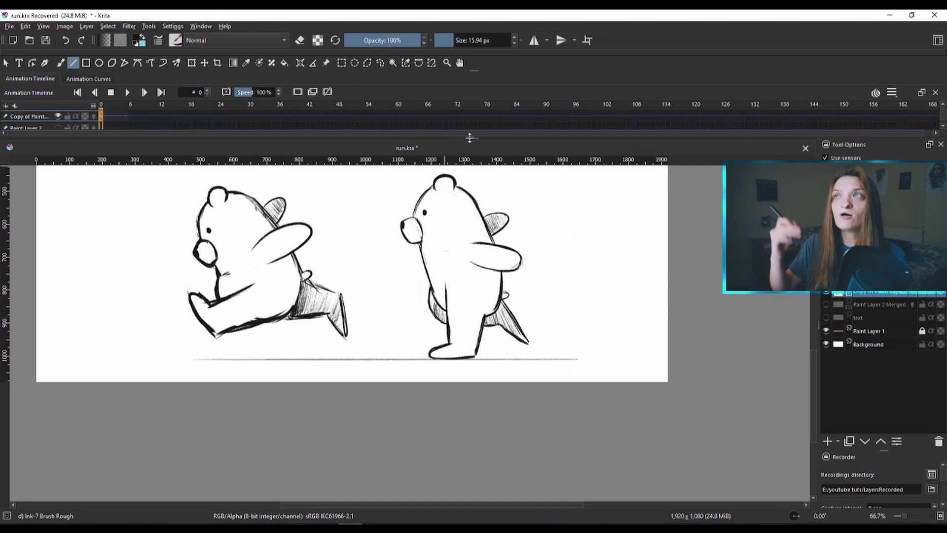
{"action": "left_click_drag", "start_coordinate": [469, 138], "coordinate": [454, 194]}
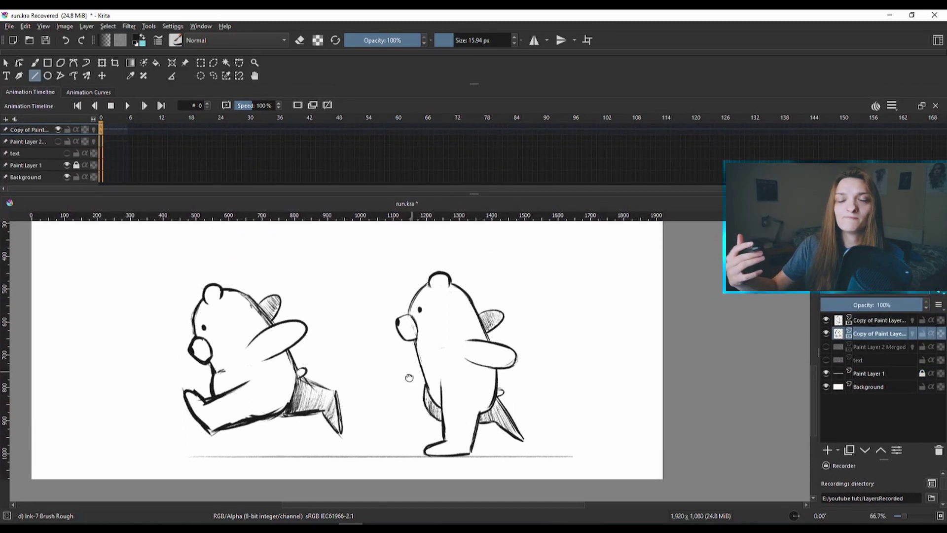
{"action": "left_click", "coordinate": [828, 334]}
{"action": "left_click", "coordinate": [828, 334]}
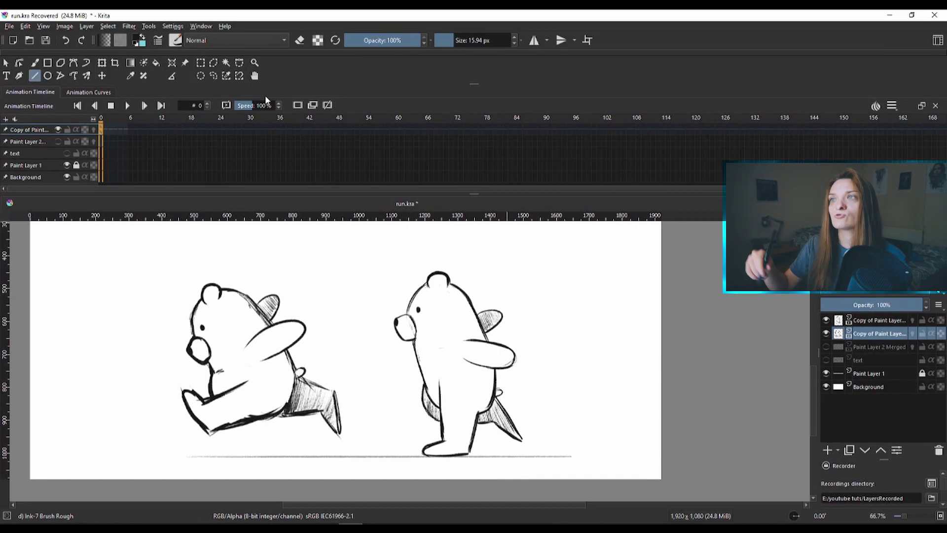
{"action": "left_click_drag", "start_coordinate": [472, 85], "coordinate": [474, 72]}
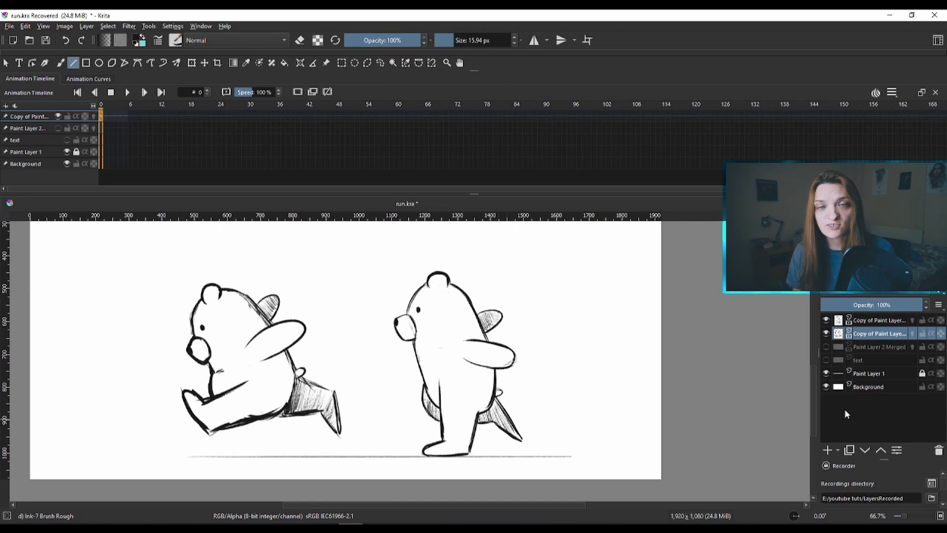
{"action": "left_click", "coordinate": [826, 334]}
{"action": "left_click", "coordinate": [826, 334]}
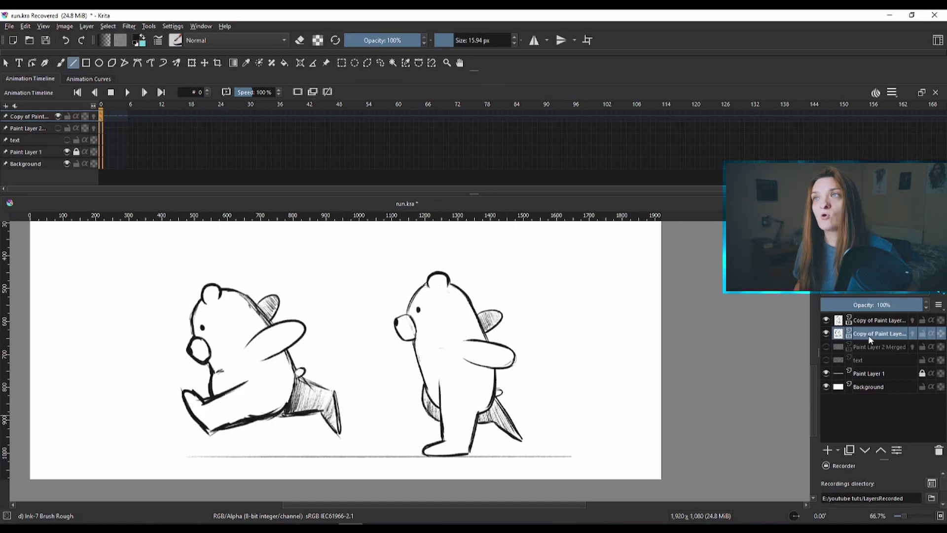
{"action": "left_click", "coordinate": [878, 320]}
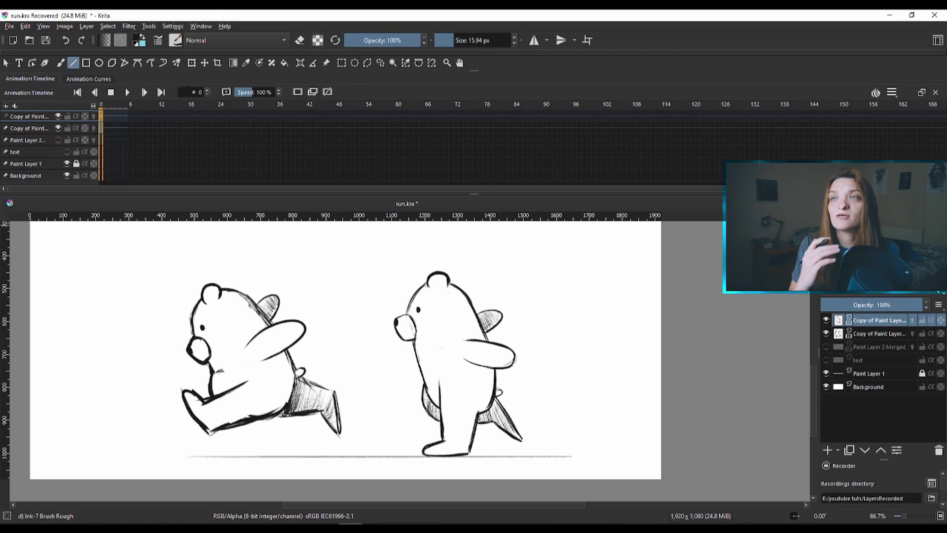
Move the standing pose keyframe to frame 3 and check frames 0 and 3.
{"action": "left_click_drag", "start_coordinate": [102, 117], "coordinate": [117, 128]}
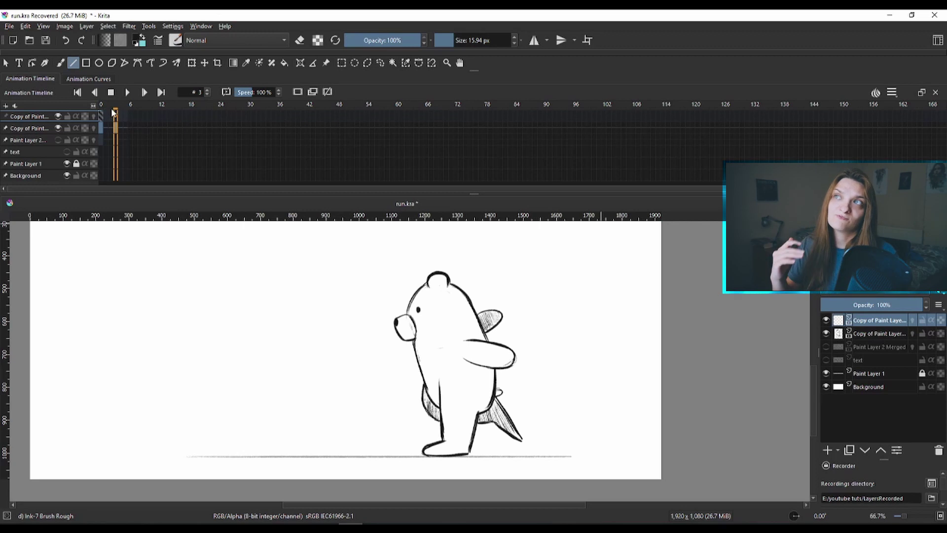
{"action": "key", "text": "Left"}
{"action": "key", "text": "Left"}
{"action": "key", "text": "Left"}
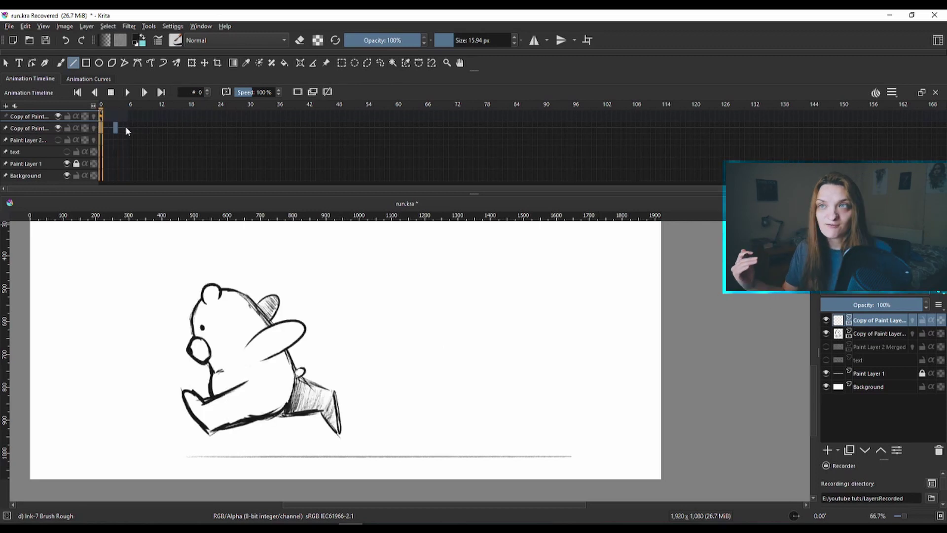
{"action": "left_click", "coordinate": [115, 130]}
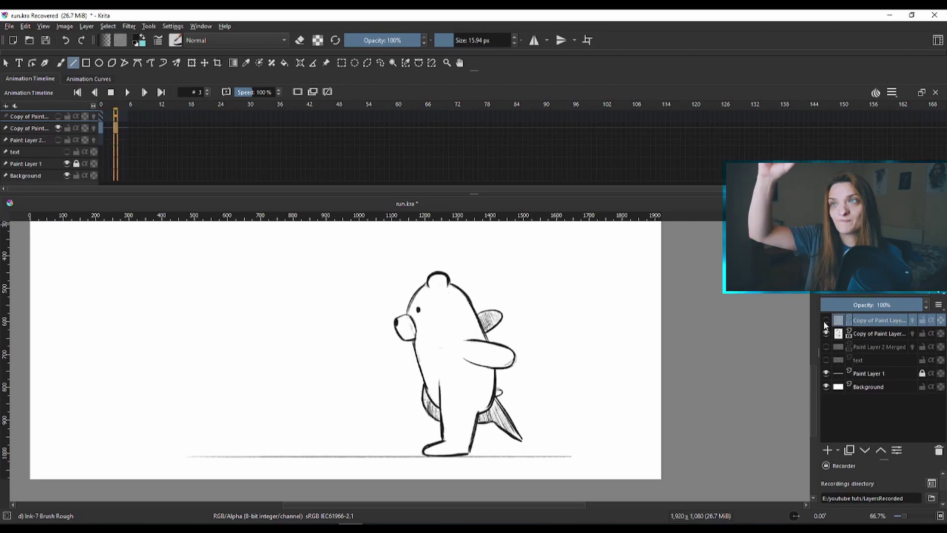
Delete the leftover duplicate pose layer and turn on onion skin at frame 0.
{"action": "left_click", "coordinate": [939, 450]}
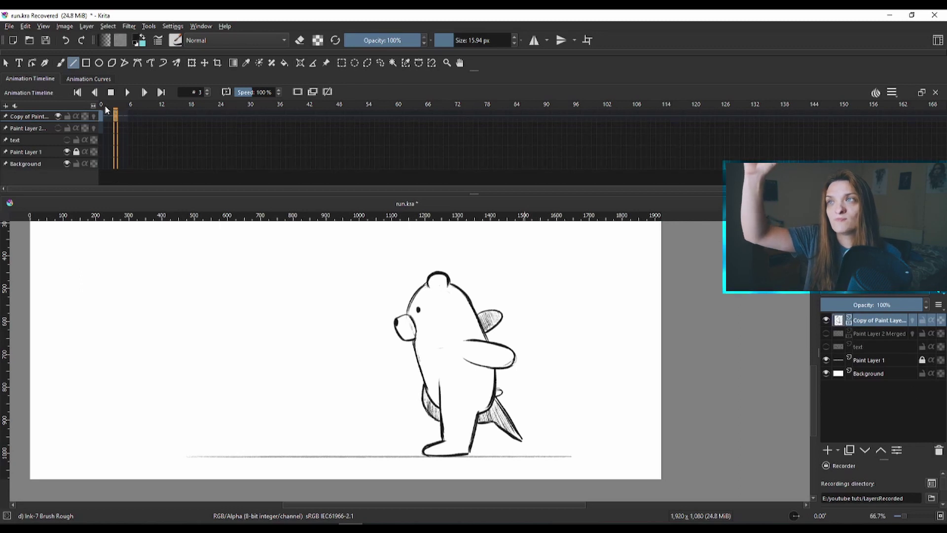
{"action": "left_click", "coordinate": [102, 119]}
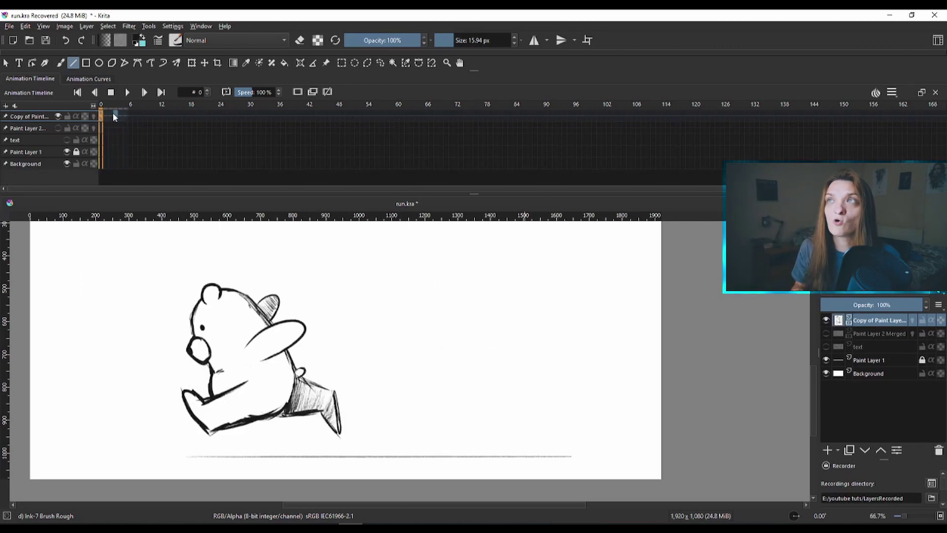
{"action": "left_click", "coordinate": [94, 116]}
Shift the running bear right on frame 0 and the standing bear left on frame 3.
{"action": "left_click", "coordinate": [192, 62]}
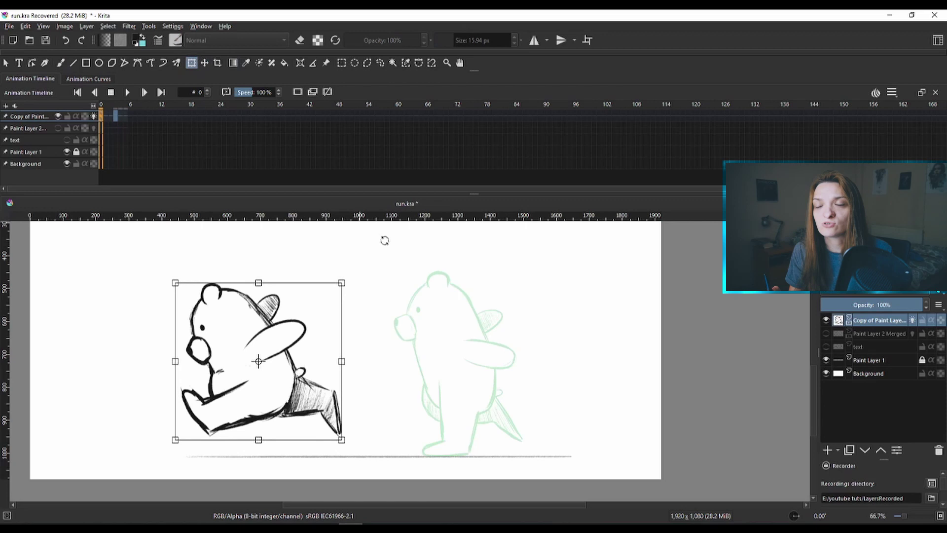
{"action": "left_click_drag", "start_coordinate": [300, 360], "coordinate": [434, 360]}
{"action": "left_click", "coordinate": [115, 120]}
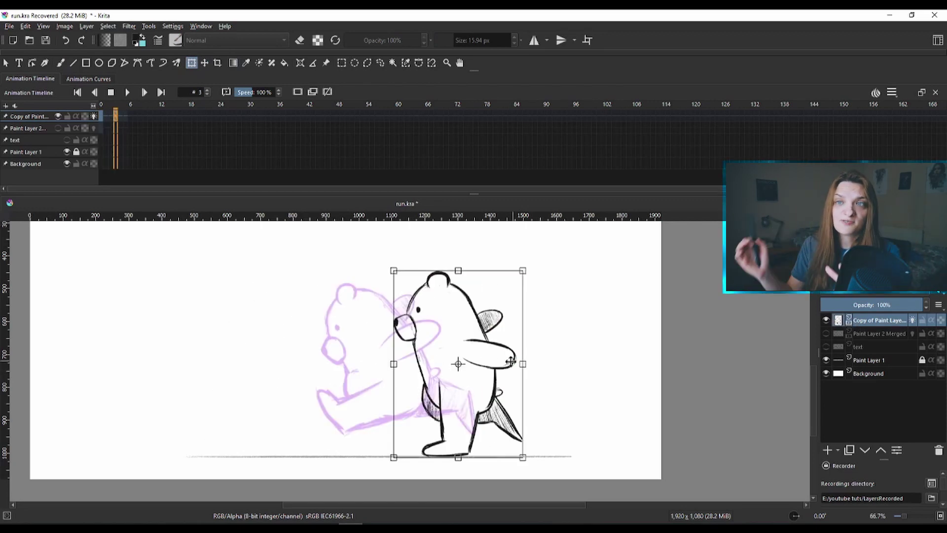
{"action": "left_click_drag", "start_coordinate": [496, 392], "coordinate": [428, 395]}
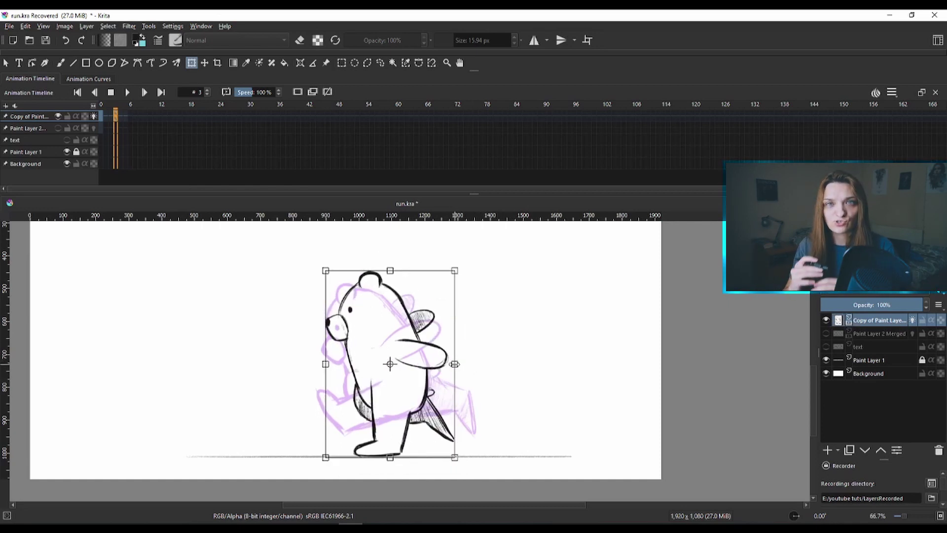
{"action": "left_click_drag", "start_coordinate": [455, 364], "coordinate": [430, 390]}
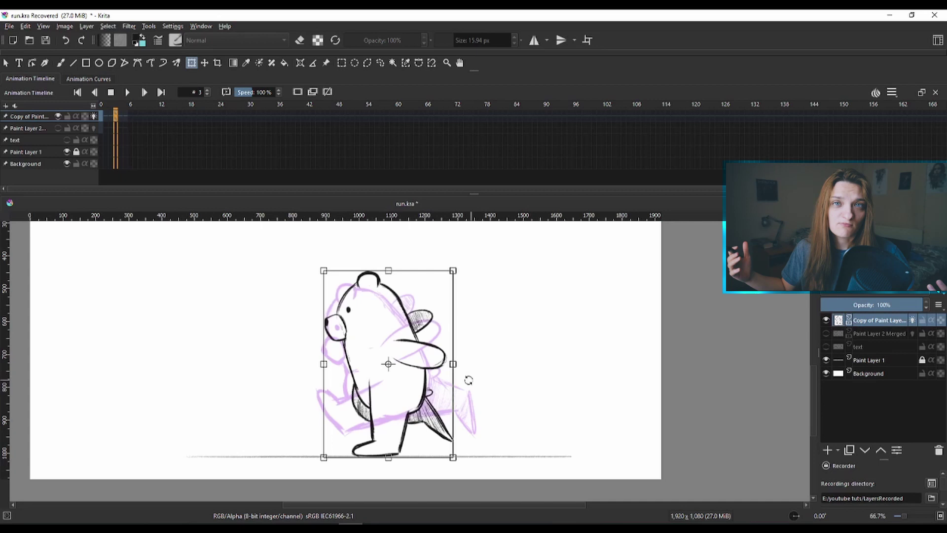
{"action": "key", "text": "Return"}
Turn off onion skin and play back the two-pose loop.
{"action": "left_click", "coordinate": [94, 116]}
{"action": "key", "text": "space"}
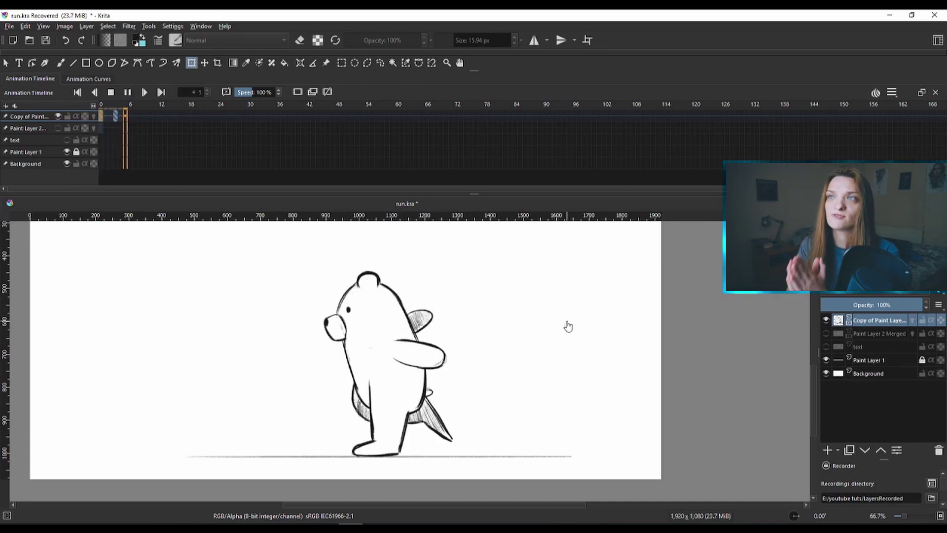
{"action": "key", "text": "space"}
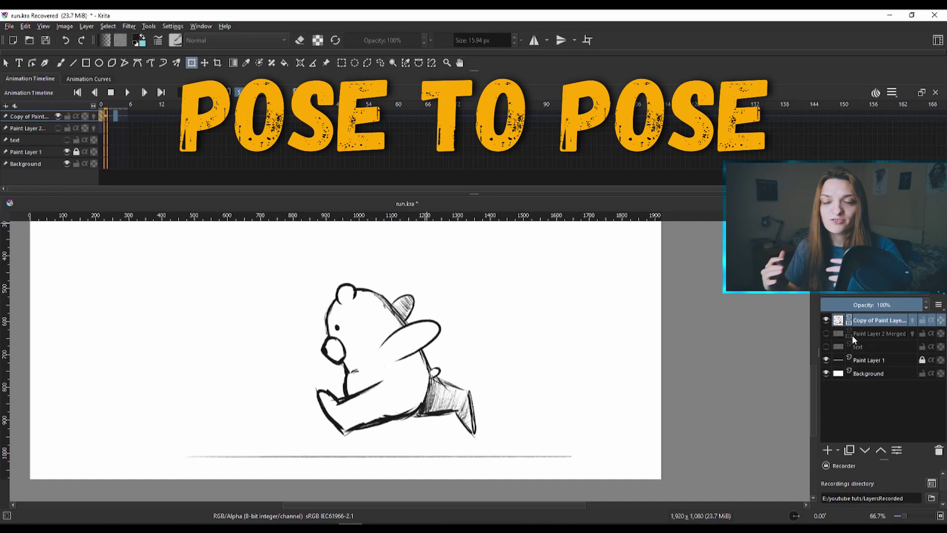
Put a blank keyframe at frame 4 and turn on onion skins for the copied layer.
{"action": "left_click", "coordinate": [118, 117]}
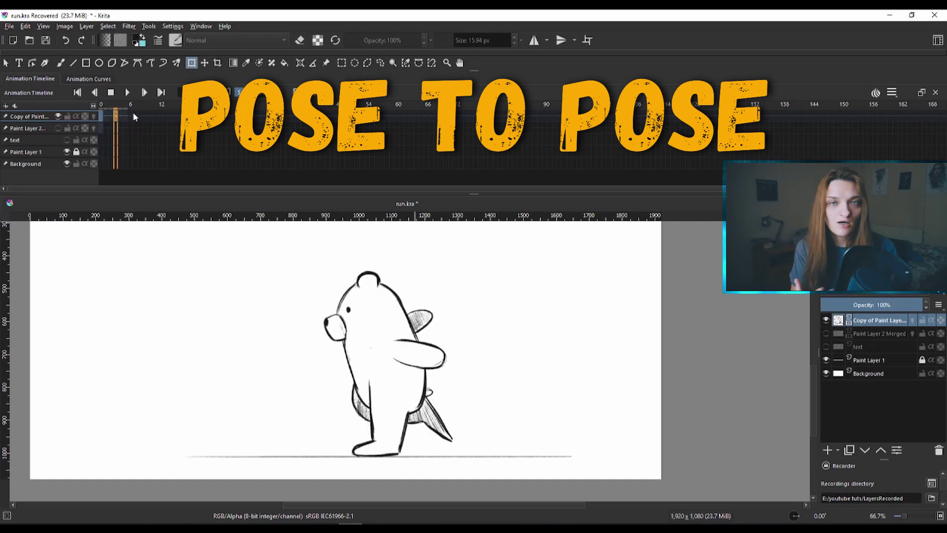
{"action": "left_click_drag", "start_coordinate": [126, 117], "coordinate": [105, 117]}
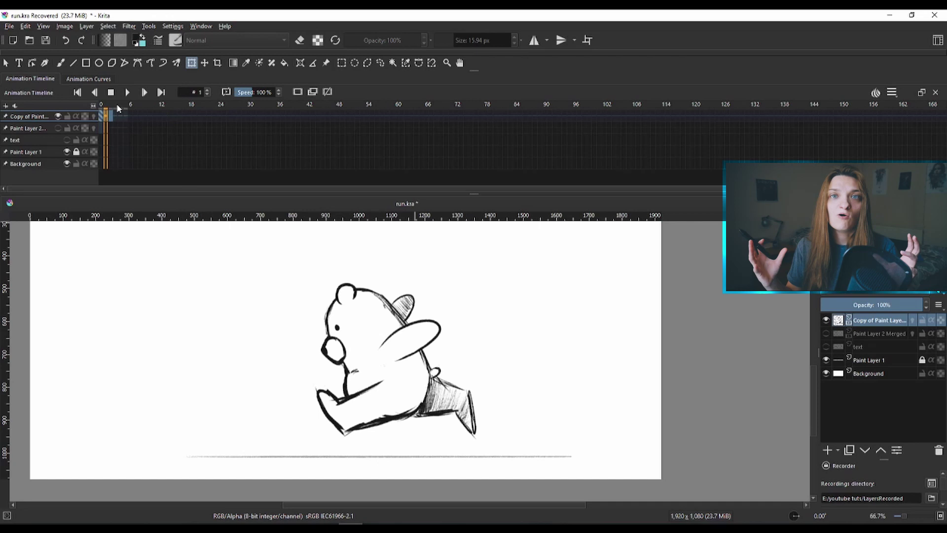
{"action": "left_click", "coordinate": [121, 117]}
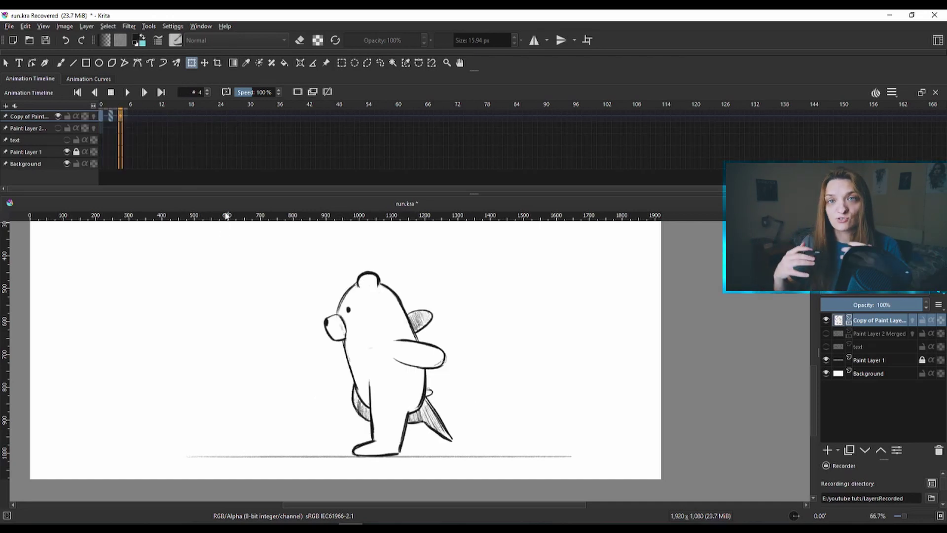
{"action": "left_click", "coordinate": [298, 92]}
{"action": "left_click", "coordinate": [94, 116]}
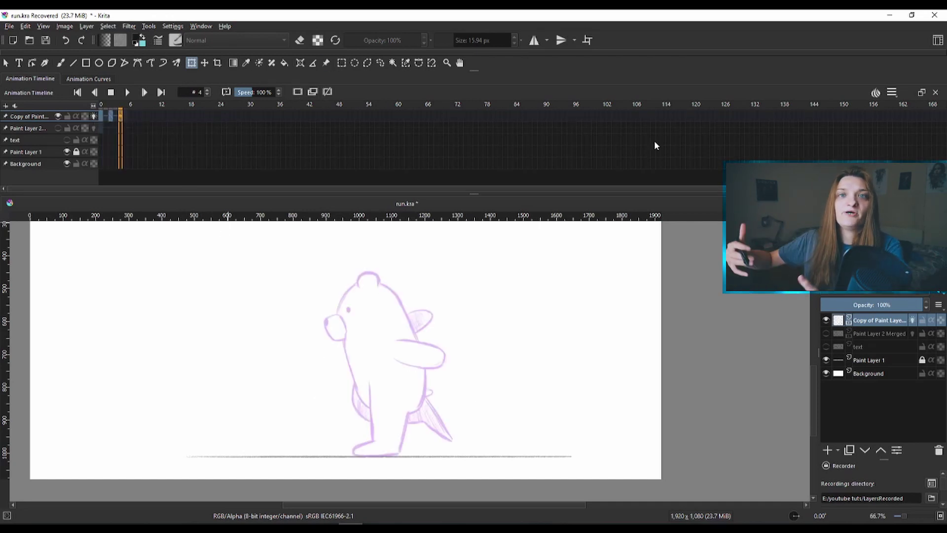
Step through the frames to compare poses and clear frame 1 to a blank frame.
{"action": "key", "text": "Left"}
{"action": "key", "text": "Left"}
{"action": "key", "text": "Left"}
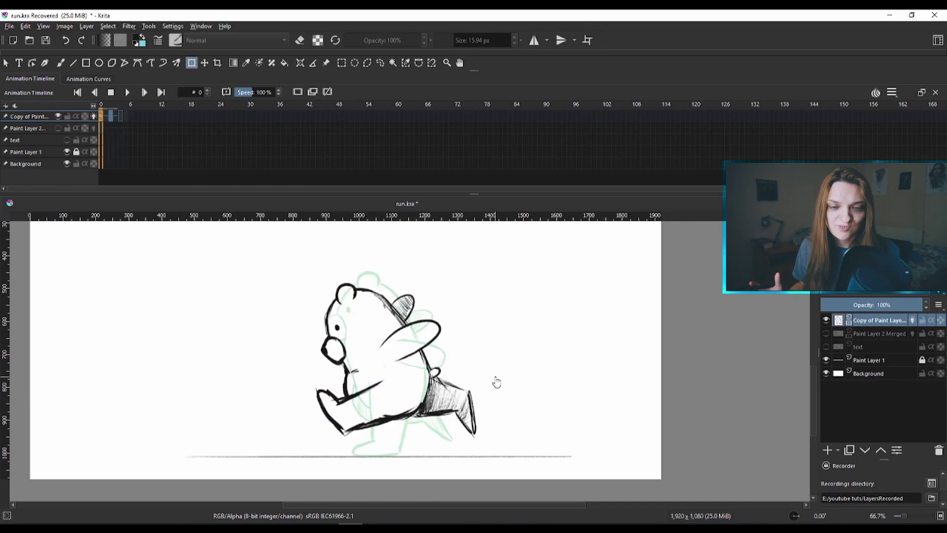
{"action": "key", "text": "Right"}
{"action": "key", "text": "Right"}
{"action": "key", "text": "Left"}
{"action": "key", "text": "Left"}
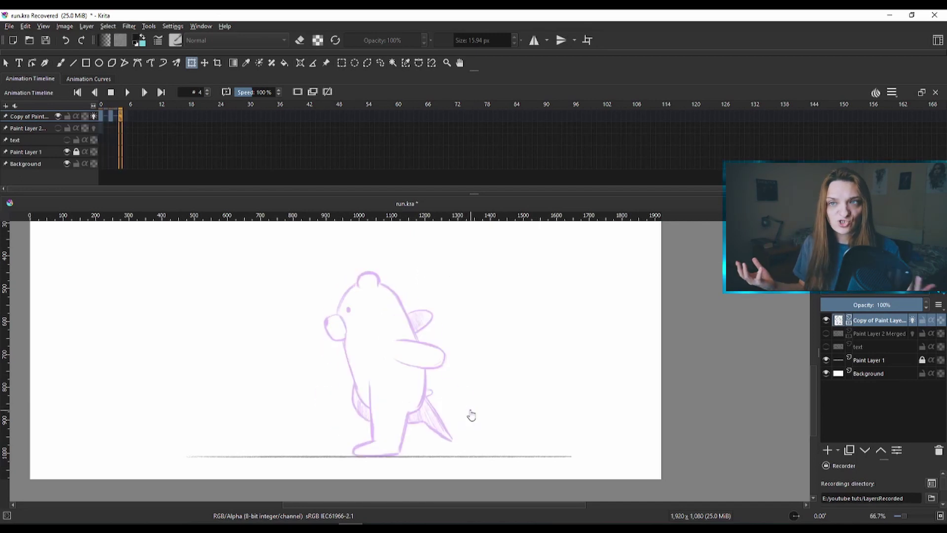
{"action": "key", "text": "Right"}
{"action": "key", "text": "Left"}
{"action": "key", "text": "Right"}
{"action": "key", "text": "Right"}
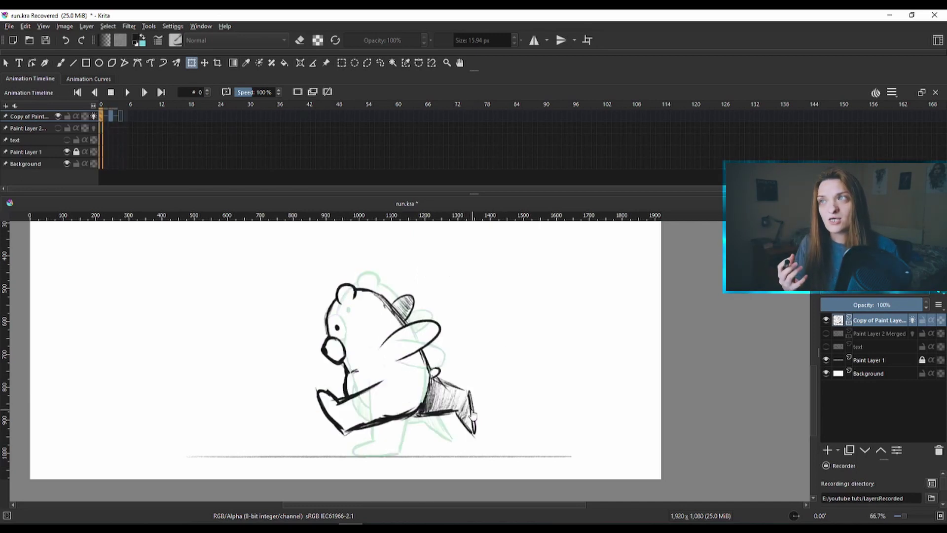
{"action": "key", "text": "Right"}
{"action": "key", "text": "Left"}
{"action": "key", "text": "Left"}
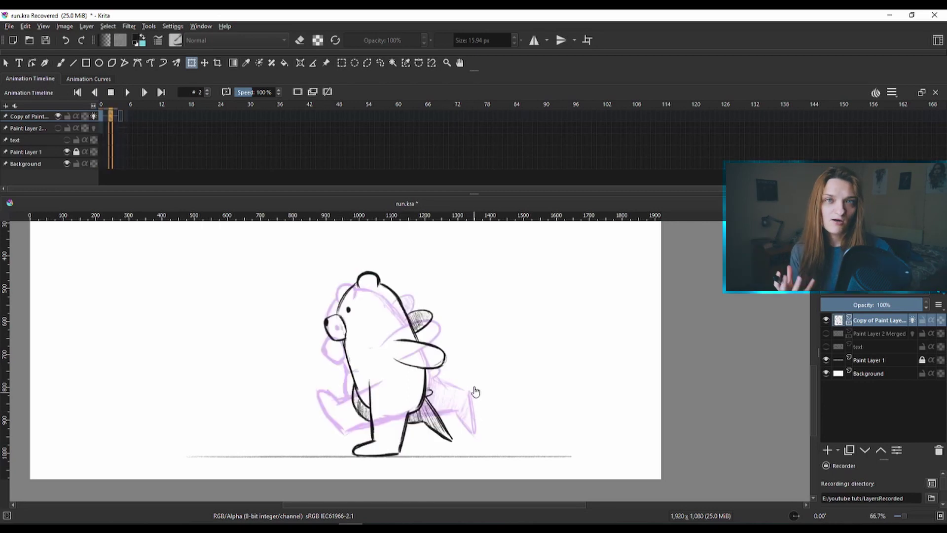
{"action": "key", "text": "Left"}
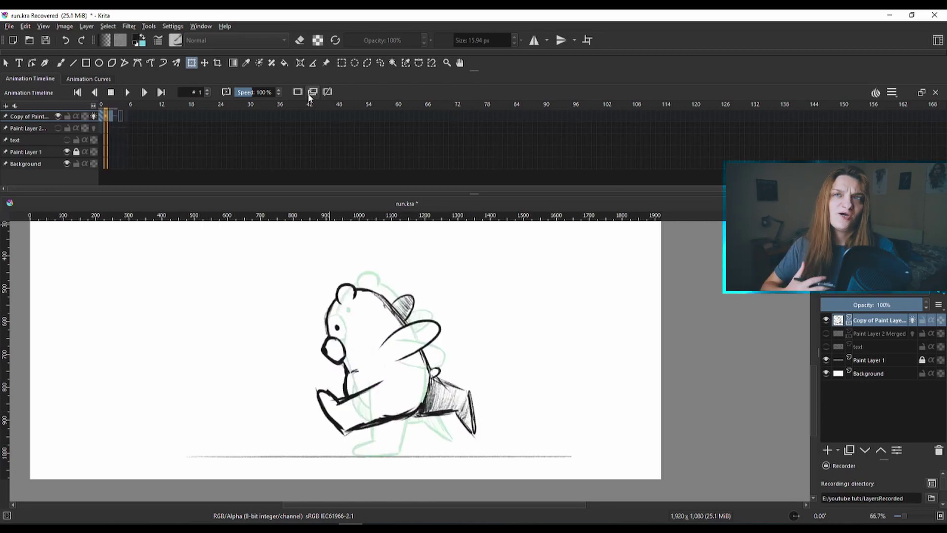
{"action": "key", "text": "Right"}
{"action": "scroll", "coordinate": [389, 332], "scroll_direction": "up", "scroll_amount": 2}
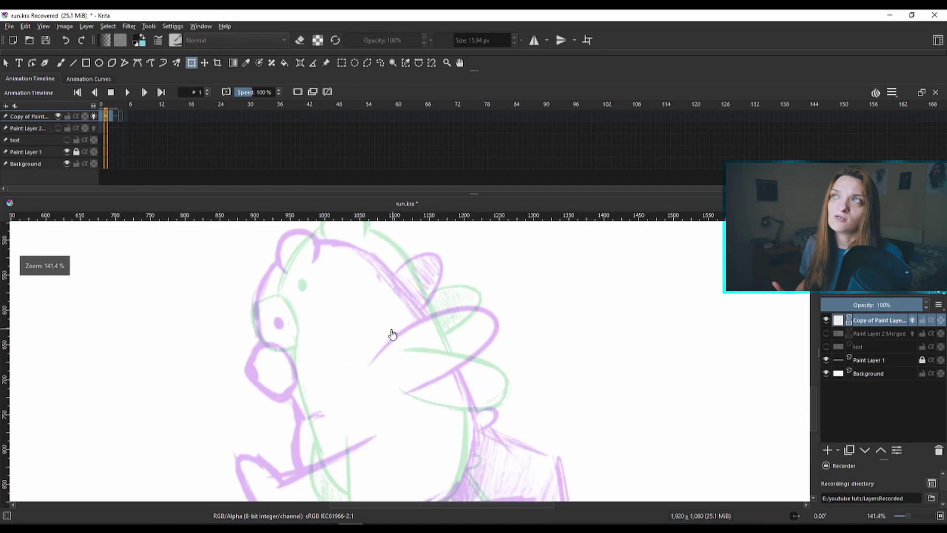
Ink the bear's head outline on frame 1 with a curved closed eye.
{"action": "key", "text": "b"}
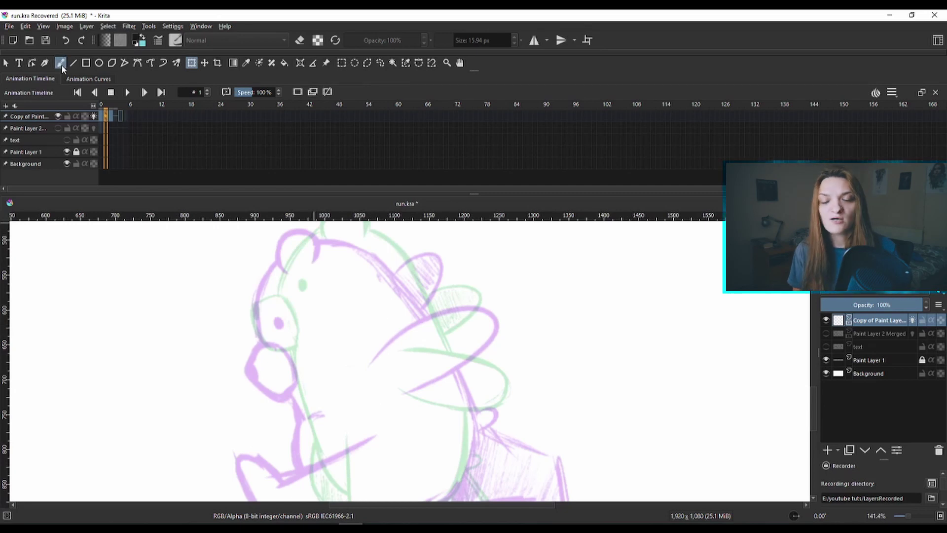
{"action": "scroll", "coordinate": [518, 400], "scroll_direction": "down", "scroll_amount": 1}
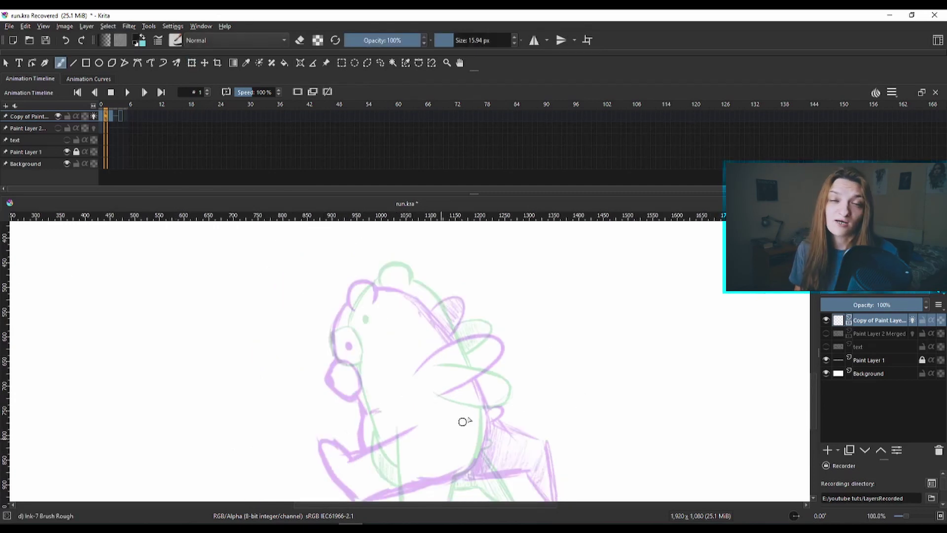
{"action": "left_click_drag", "start_coordinate": [567, 437], "coordinate": [566, 350]}
{"action": "mouse_move", "coordinate": [331, 267]}
{"action": "left_mouse_down"}
{"action": "mouse_move", "coordinate": [356, 266]}
{"action": "mouse_move", "coordinate": [321, 291]}
{"action": "mouse_move", "coordinate": [319, 322]}
{"action": "left_mouse_up"}
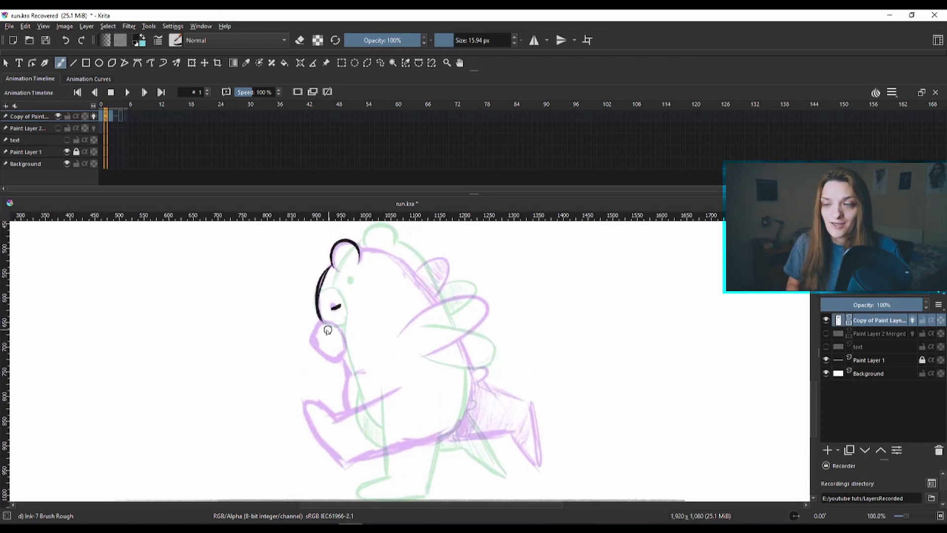
{"action": "key", "text": "ctrl+z"}
{"action": "left_click_drag", "start_coordinate": [328, 307], "coordinate": [337, 308]}
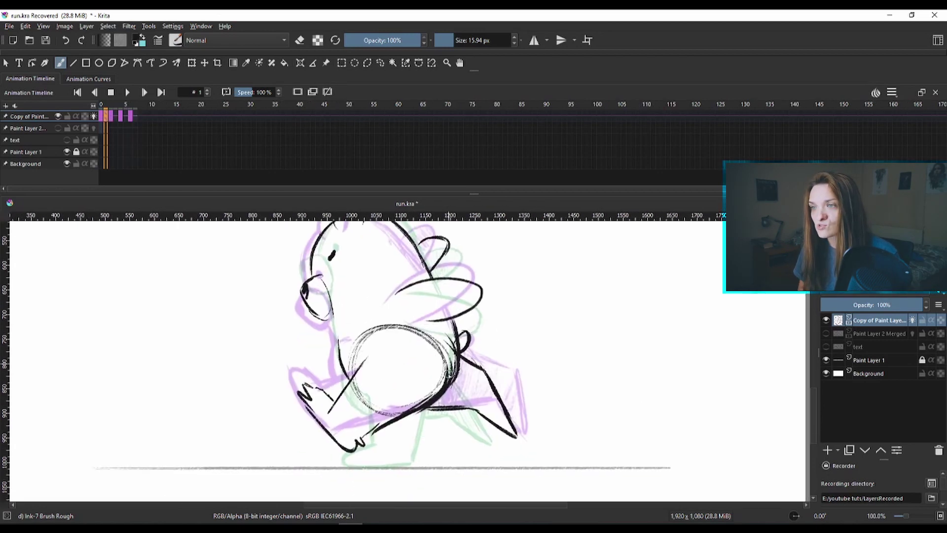
Hatch shading over the bear's back leg and inside its ear.
{"action": "mouse_move", "coordinate": [436, 404]}
{"action": "left_mouse_down"}
{"action": "mouse_move", "coordinate": [472, 371]}
{"action": "mouse_move", "coordinate": [485, 379]}
{"action": "mouse_move", "coordinate": [481, 407]}
{"action": "mouse_move", "coordinate": [498, 404]}
{"action": "mouse_move", "coordinate": [506, 422]}
{"action": "left_mouse_up"}
{"action": "left_click_drag", "start_coordinate": [541, 294], "coordinate": [530, 349]}
{"action": "mouse_move", "coordinate": [407, 296]}
{"action": "left_mouse_down"}
{"action": "mouse_move", "coordinate": [414, 317]}
{"action": "mouse_move", "coordinate": [431, 312]}
{"action": "left_mouse_up"}
{"action": "key", "text": "e"}
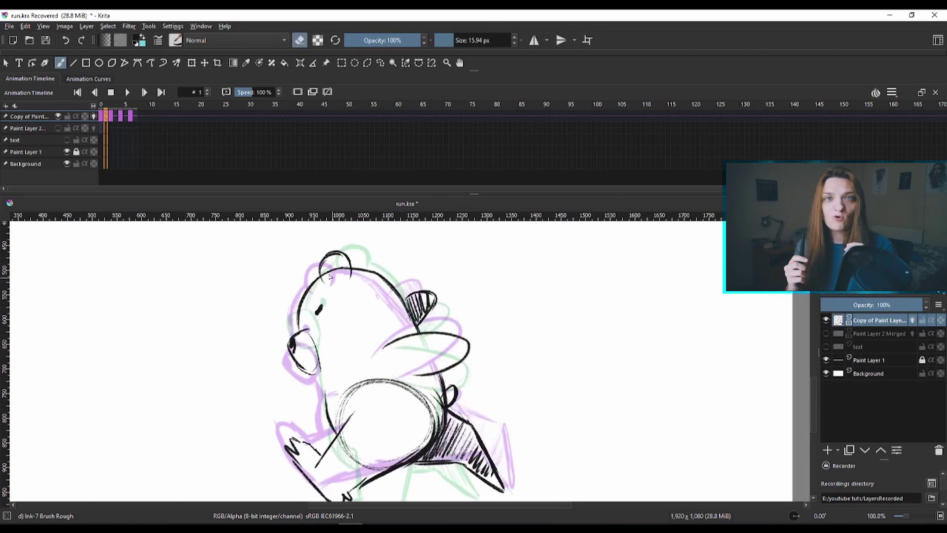
{"action": "key", "text": "period"}
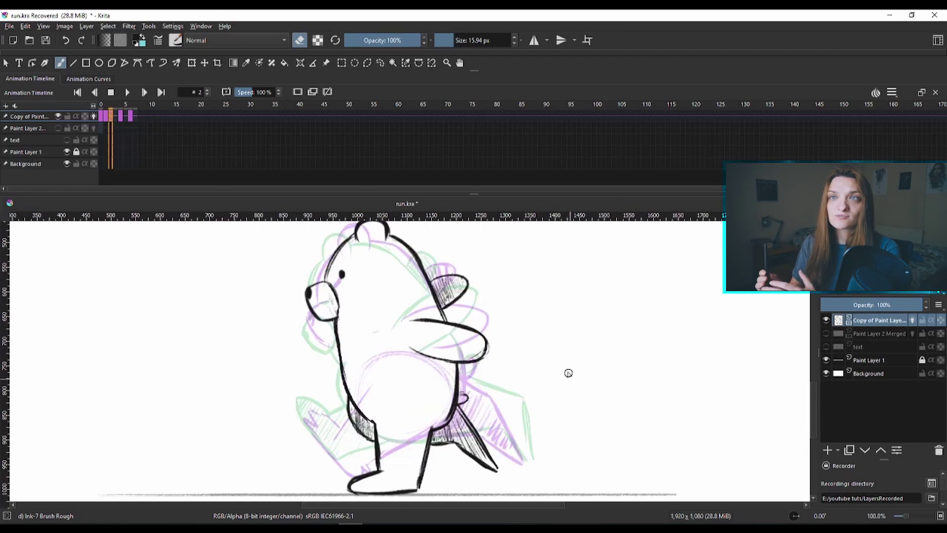
Colour-label frame 1's keyframe yellow and compare it against frame 2.
{"action": "left_click", "coordinate": [107, 117]}
{"action": "right_click", "coordinate": [106, 116]}
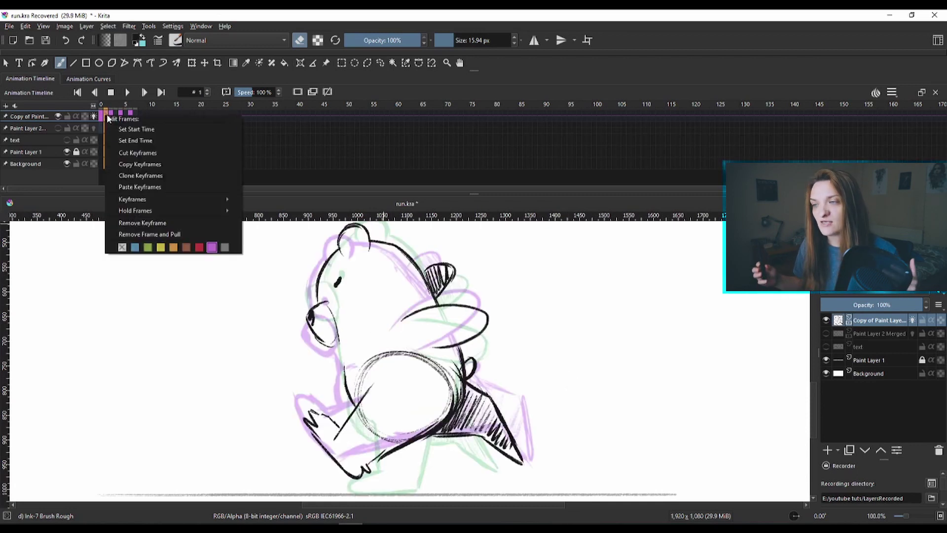
{"action": "left_click", "coordinate": [161, 247]}
{"action": "key", "text": "period"}
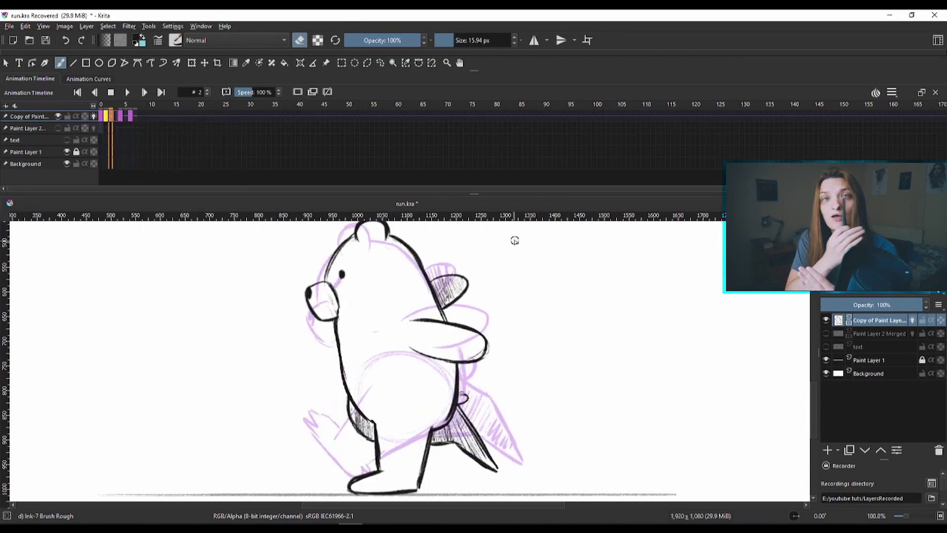
{"action": "key", "text": "comma"}
{"action": "key", "text": "period"}
{"action": "key", "text": "comma"}
{"action": "key", "text": "e"}
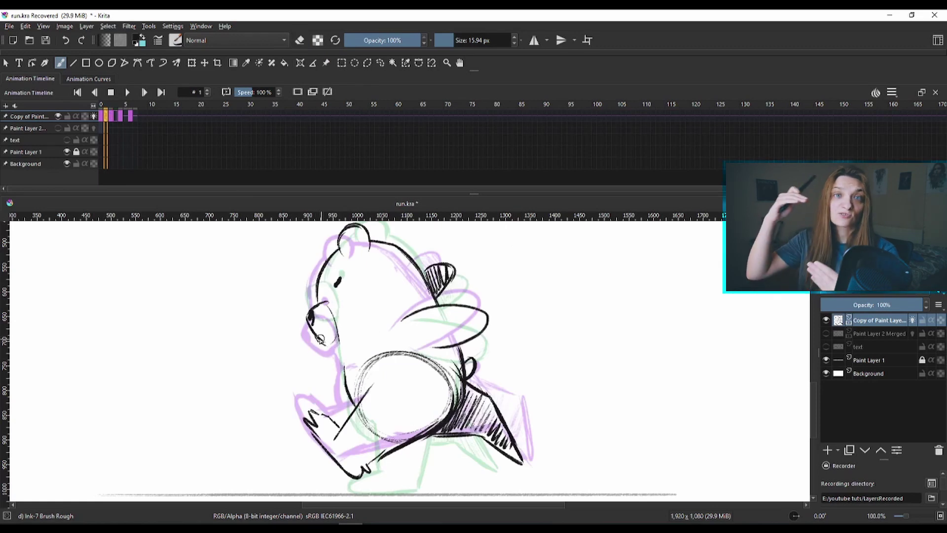
Flip between frames 1 through 4 and shrink the timeline to enlarge the canvas.
{"action": "key", "text": "period"}
{"action": "key", "text": "comma"}
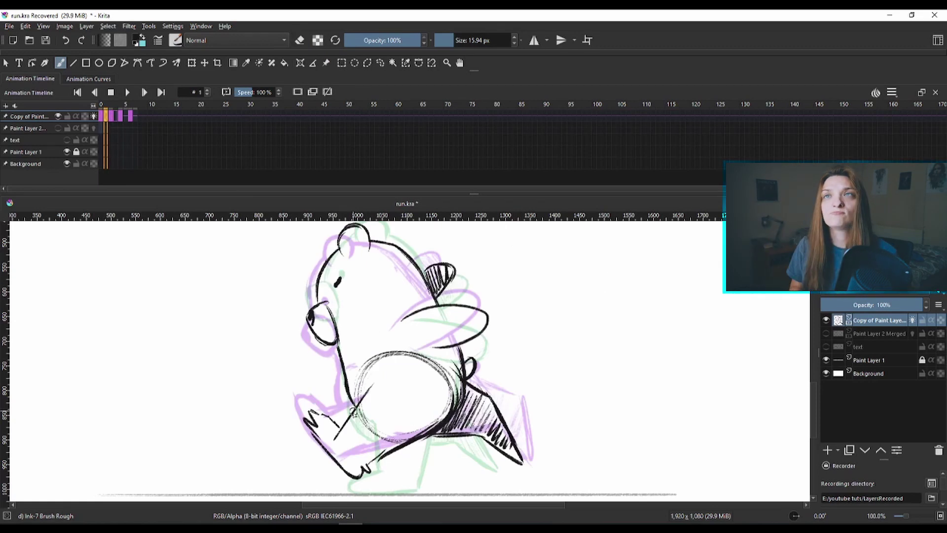
{"action": "key", "text": "period"}
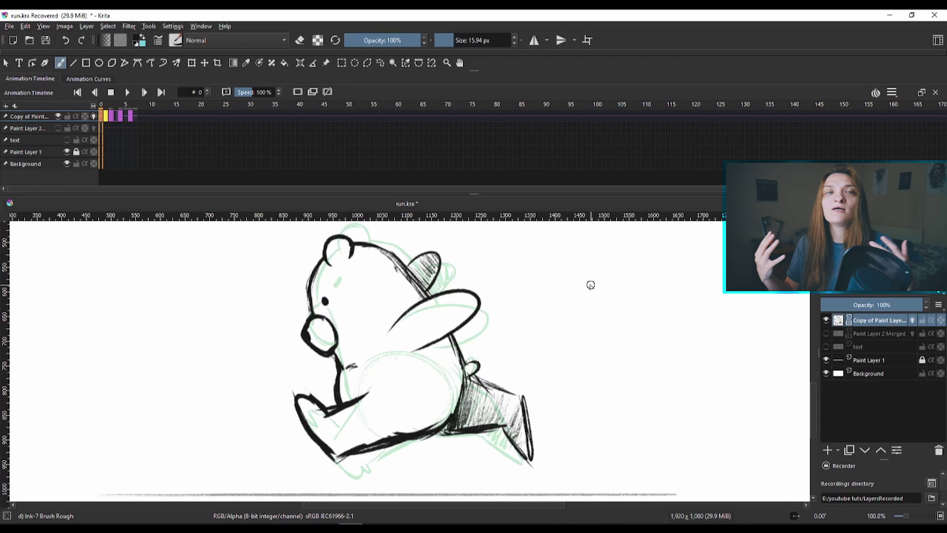
{"action": "key", "text": "comma"}
{"action": "key", "text": "period"}
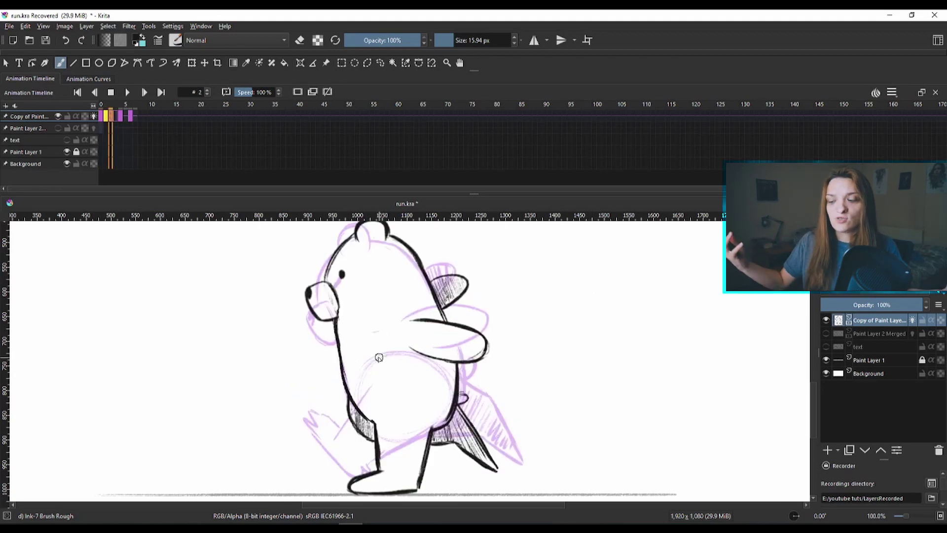
{"action": "key", "text": "period"}
{"action": "key", "text": "period"}
{"action": "key", "text": "comma"}
{"action": "key", "text": "period"}
{"action": "key", "text": "comma"}
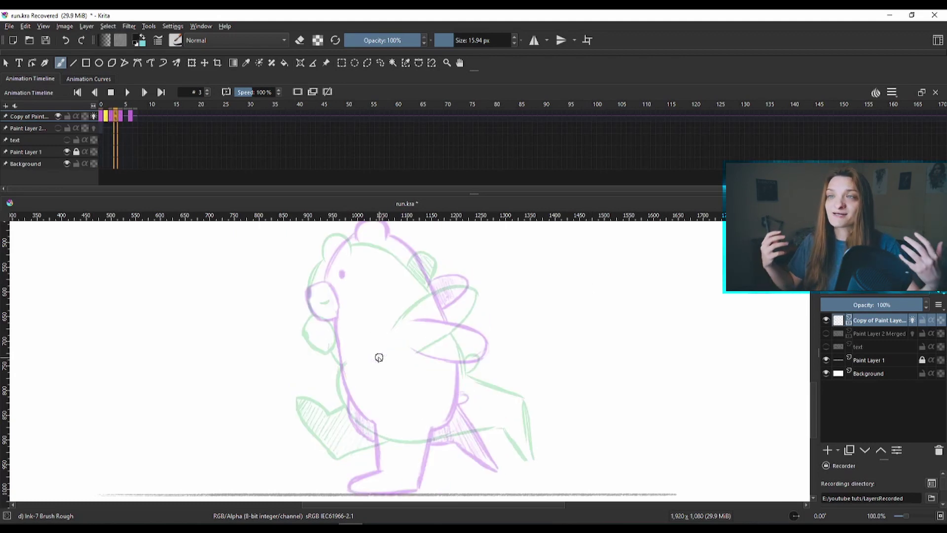
{"action": "key", "text": "period"}
{"action": "left_click_drag", "start_coordinate": [474, 194], "coordinate": [469, 134]}
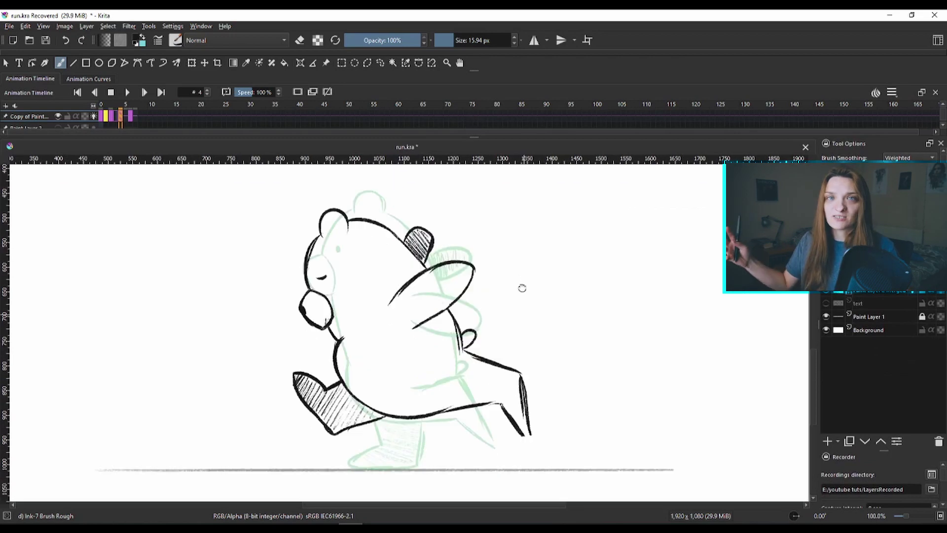
Flick back and forth through the frames to check the run-cycle motion, settling on frame 3.
{"action": "key", "text": "comma"}
{"action": "key", "text": "period"}
{"action": "key", "text": "comma"}
{"action": "key", "text": "period"}
{"action": "key", "text": "comma"}
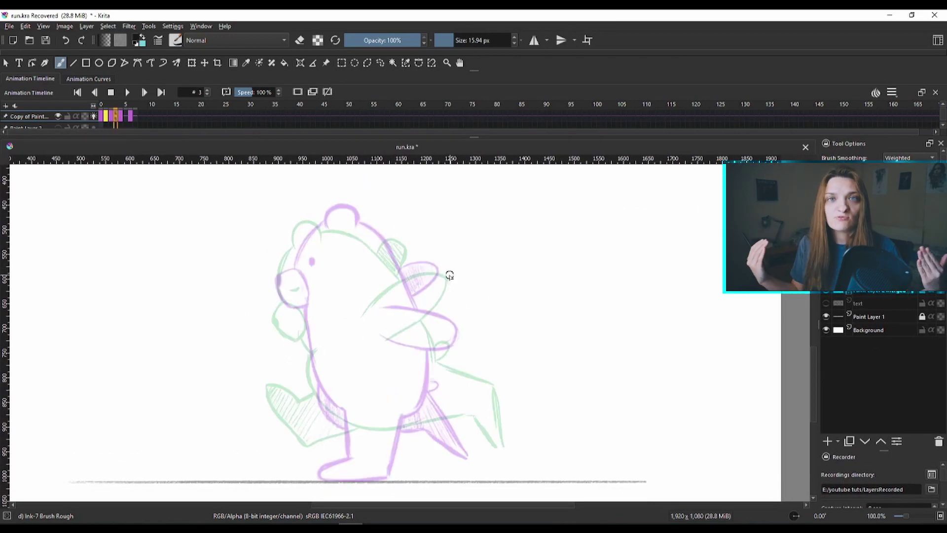
{"action": "key", "text": "comma"}
{"action": "key", "text": "period"}
{"action": "key", "text": "period"}
{"action": "key", "text": "comma"}
{"action": "key", "text": "comma"}
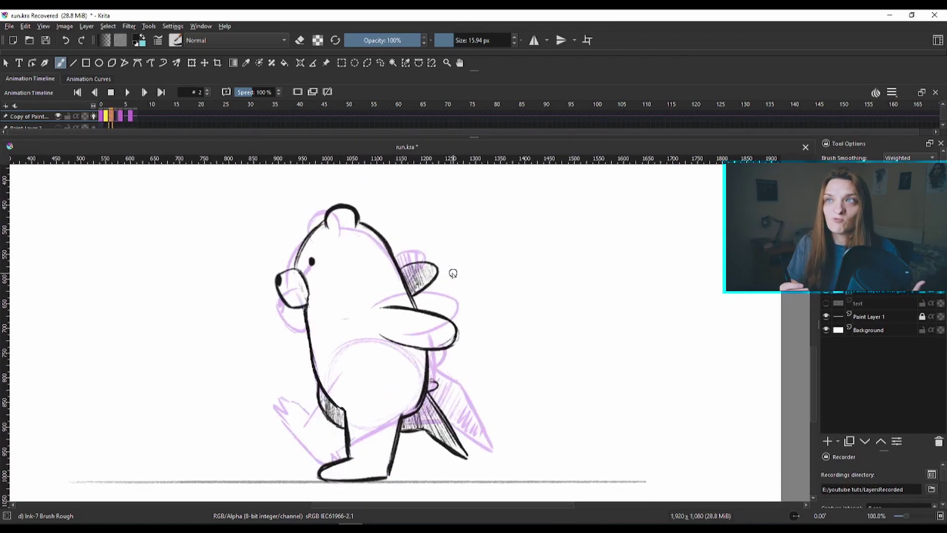
{"action": "key", "text": "period"}
{"action": "key", "text": "period"}
{"action": "key", "text": "comma"}
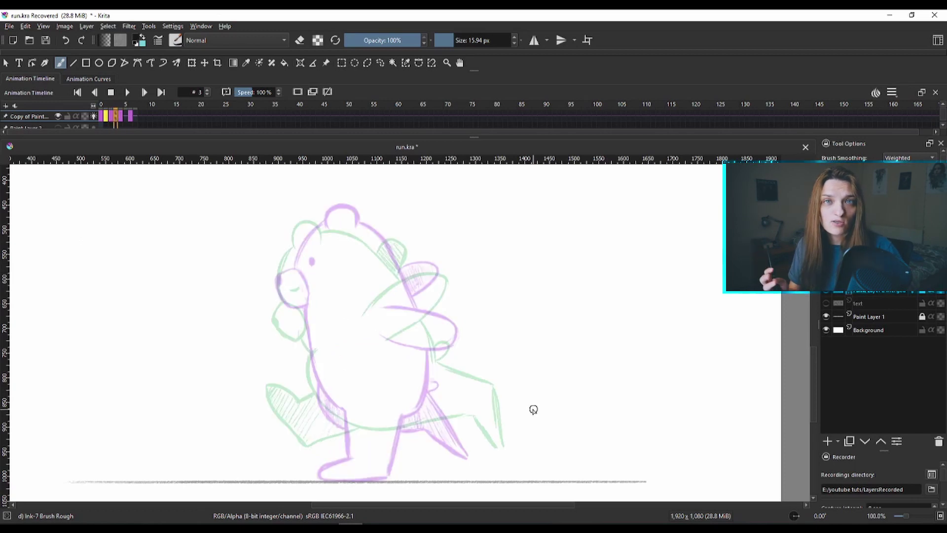
{"action": "key", "text": "comma"}
{"action": "key", "text": "period"}
{"action": "key", "text": "comma"}
{"action": "key", "text": "period"}
{"action": "key", "text": "period"}
{"action": "key", "text": "comma"}
{"action": "key", "text": "comma"}
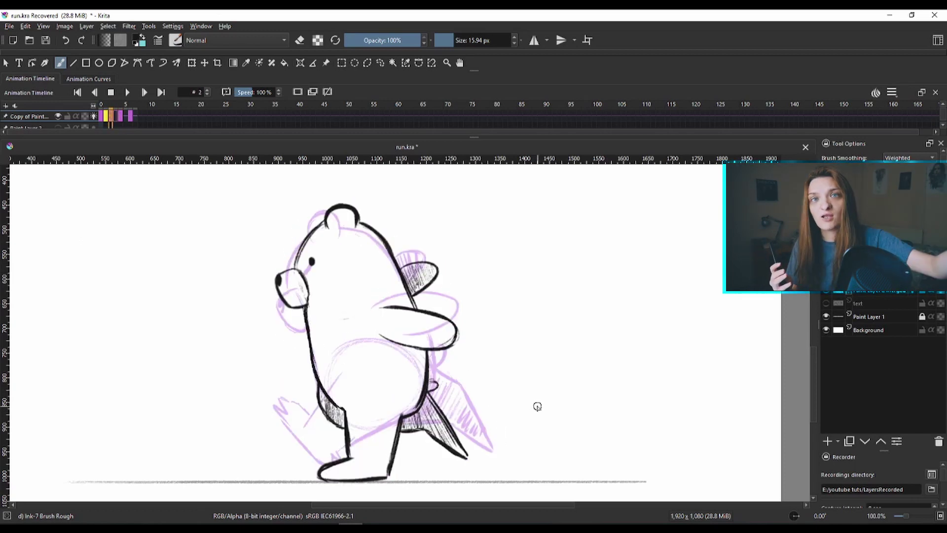
{"action": "key", "text": "period"}
{"action": "key", "text": "period"}
{"action": "key", "text": "comma"}
{"action": "key", "text": "comma"}
{"action": "key", "text": "period"}
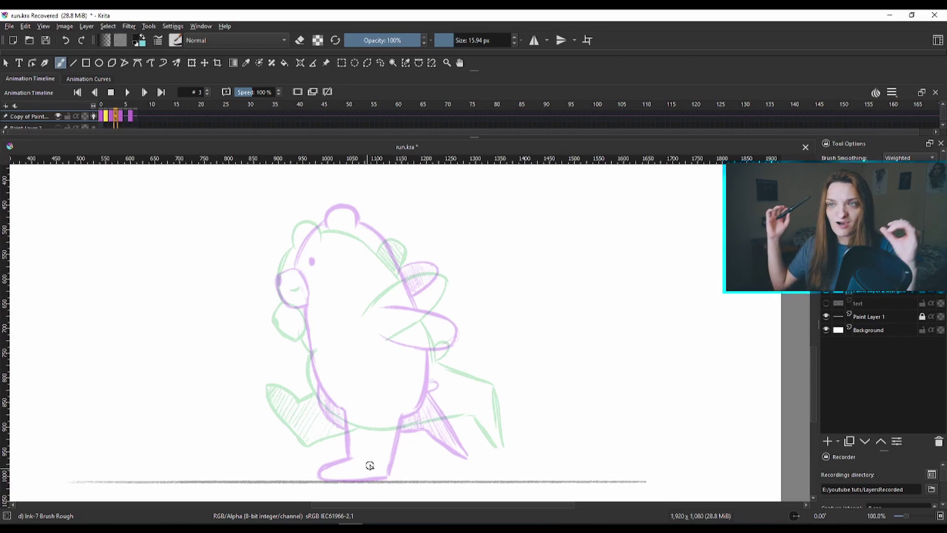
Ink and erase trial strokes for the bear's foot on frame 3.
{"action": "mouse_move", "coordinate": [377, 468]}
{"action": "left_mouse_down"}
{"action": "mouse_move", "coordinate": [405, 449]}
{"action": "mouse_move", "coordinate": [384, 466]}
{"action": "left_mouse_up"}
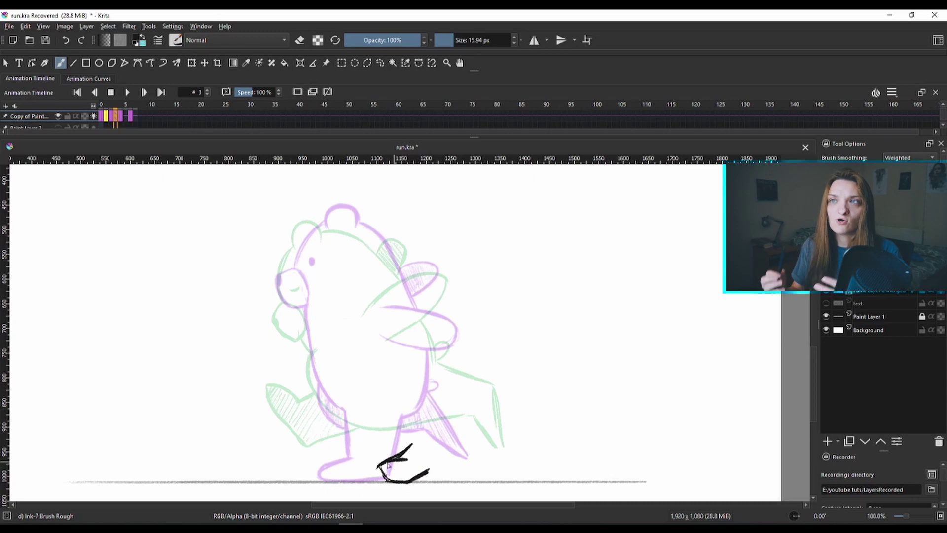
{"action": "key", "text": "e"}
{"action": "mouse_move", "coordinate": [411, 445]}
{"action": "left_mouse_down"}
{"action": "mouse_move", "coordinate": [378, 467]}
{"action": "mouse_move", "coordinate": [429, 473]}
{"action": "left_mouse_up"}
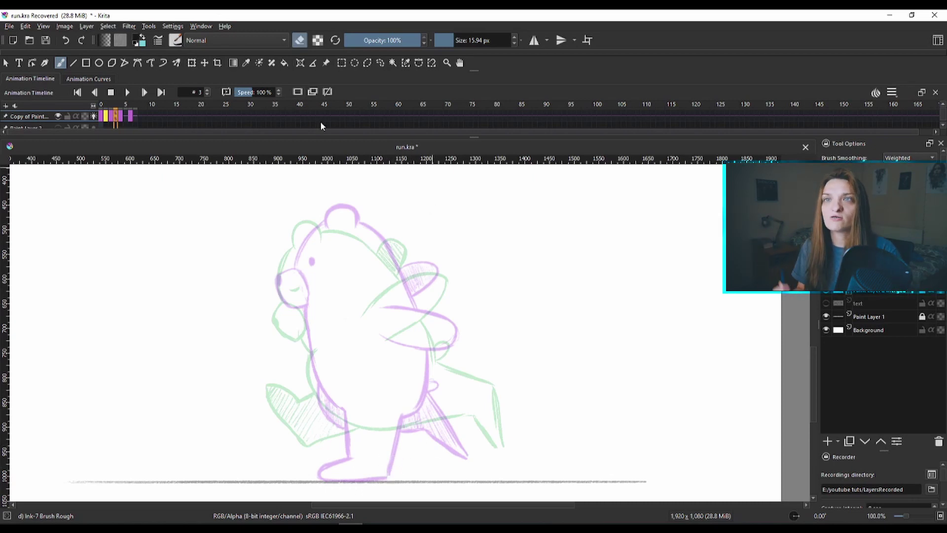
{"action": "key", "text": "e"}
{"action": "mouse_move", "coordinate": [318, 470]}
{"action": "left_mouse_down"}
{"action": "mouse_move", "coordinate": [339, 463]}
{"action": "mouse_move", "coordinate": [323, 466]}
{"action": "mouse_move", "coordinate": [335, 480]}
{"action": "mouse_move", "coordinate": [377, 480]}
{"action": "mouse_move", "coordinate": [392, 458]}
{"action": "mouse_move", "coordinate": [387, 422]}
{"action": "left_mouse_up"}
{"action": "key", "text": "ctrl+z"}
{"action": "key", "text": "ctrl+z"}
{"action": "key", "text": "ctrl+z"}
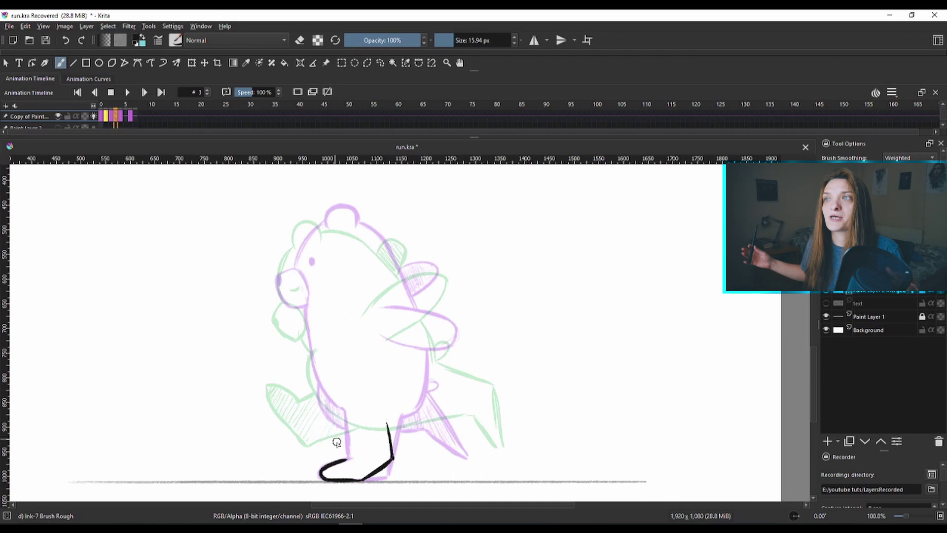
Ink the lower leg, erase the old leg line, and shift the leg strokes into place.
{"action": "mouse_move", "coordinate": [347, 458]}
{"action": "left_mouse_down"}
{"action": "mouse_move", "coordinate": [335, 437]}
{"action": "mouse_move", "coordinate": [394, 459]}
{"action": "left_mouse_up"}
{"action": "key", "text": "e"}
{"action": "mouse_move", "coordinate": [387, 423]}
{"action": "left_mouse_down"}
{"action": "mouse_move", "coordinate": [393, 449]}
{"action": "mouse_move", "coordinate": [423, 440]}
{"action": "mouse_move", "coordinate": [406, 439]}
{"action": "left_mouse_up"}
{"action": "left_click", "coordinate": [192, 63]}
{"action": "key", "text": "Return"}
{"action": "left_click", "coordinate": [61, 63]}
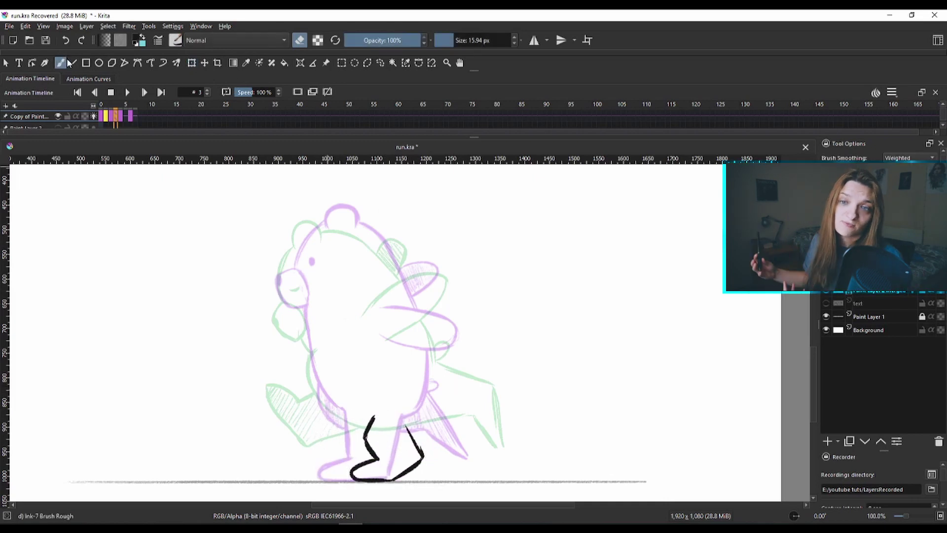
{"action": "left_click_drag", "start_coordinate": [373, 413], "coordinate": [365, 435]}
{"action": "key", "text": "e"}
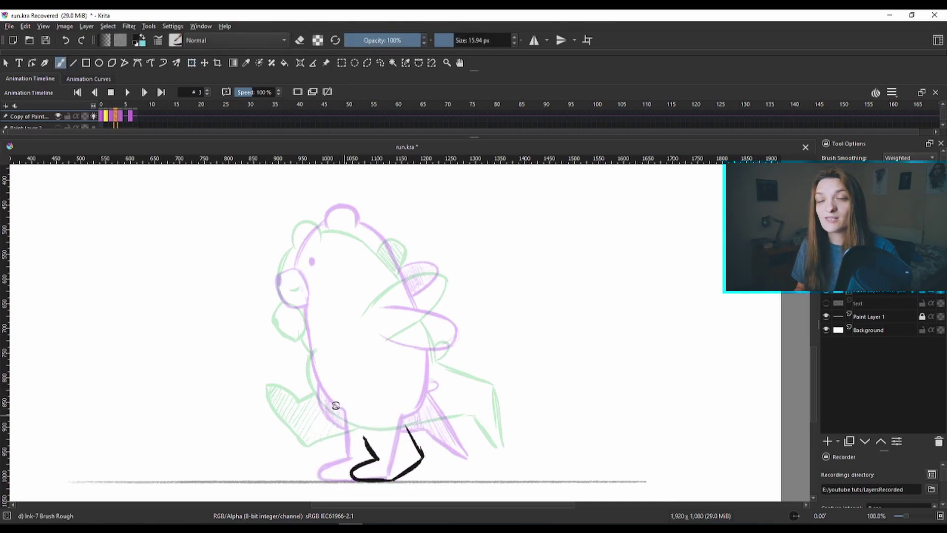
Ink the oval body outline and darken its lower-left toward the leg.
{"action": "left_click_drag", "start_coordinate": [345, 341], "coordinate": [353, 428]}
{"action": "mouse_move", "coordinate": [353, 428]}
{"action": "left_mouse_down"}
{"action": "mouse_move", "coordinate": [345, 342]}
{"action": "mouse_move", "coordinate": [420, 377]}
{"action": "mouse_move", "coordinate": [345, 402]}
{"action": "mouse_move", "coordinate": [317, 375]}
{"action": "mouse_move", "coordinate": [312, 391]}
{"action": "mouse_move", "coordinate": [375, 451]}
{"action": "mouse_move", "coordinate": [421, 449]}
{"action": "mouse_move", "coordinate": [417, 469]}
{"action": "mouse_move", "coordinate": [436, 448]}
{"action": "mouse_move", "coordinate": [421, 345]}
{"action": "mouse_move", "coordinate": [414, 424]}
{"action": "left_mouse_up"}
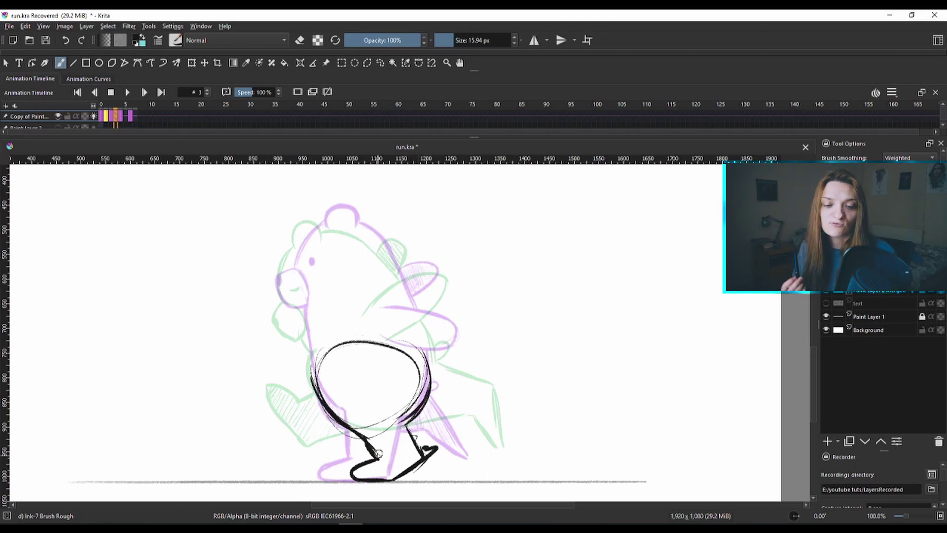
{"action": "left_click_drag", "start_coordinate": [323, 404], "coordinate": [358, 431]}
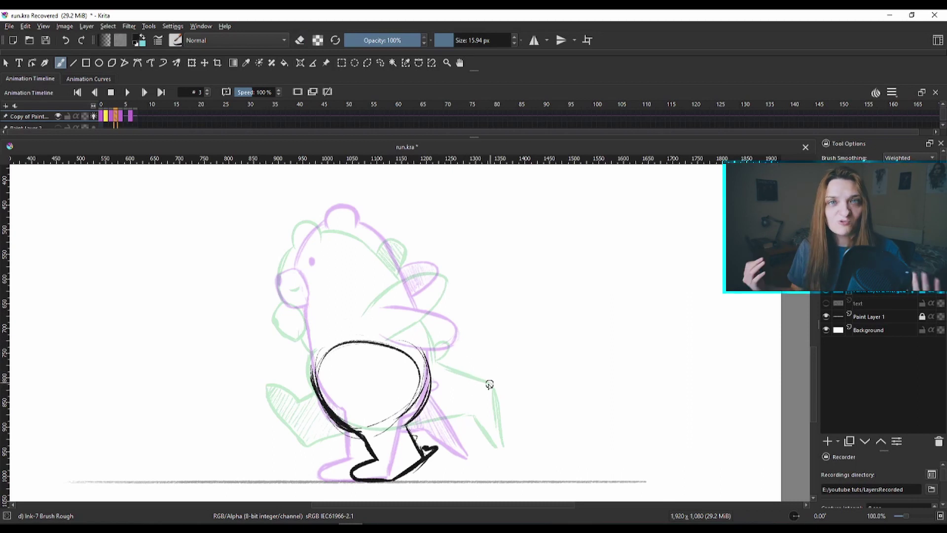
Compare frame 3 with its neighbouring frames, then delete its inking to start over.
{"action": "key", "text": "Left"}
{"action": "key", "text": "Right"}
{"action": "key", "text": "Right"}
{"action": "key", "text": "Left"}
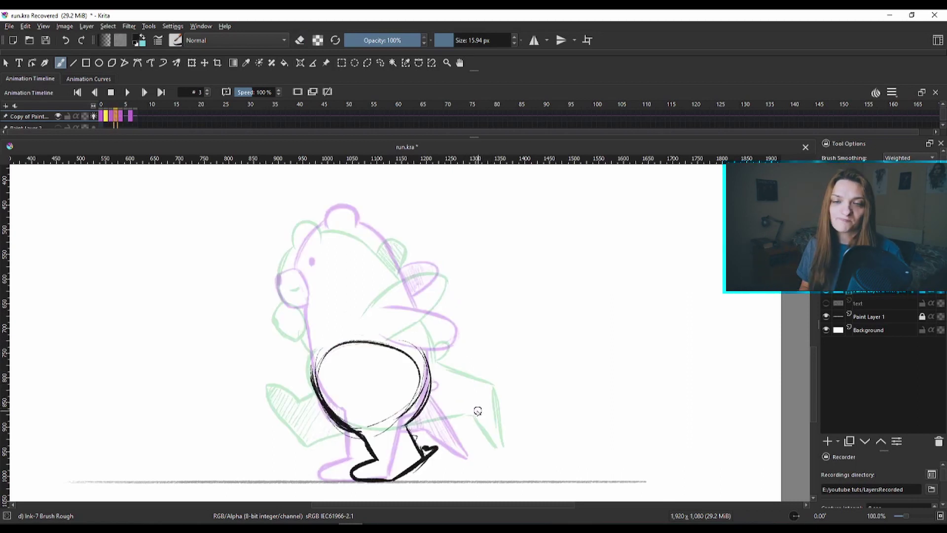
{"action": "key", "text": "Left"}
{"action": "key", "text": "Right"}
{"action": "key", "text": "Left"}
{"action": "key", "text": "Right"}
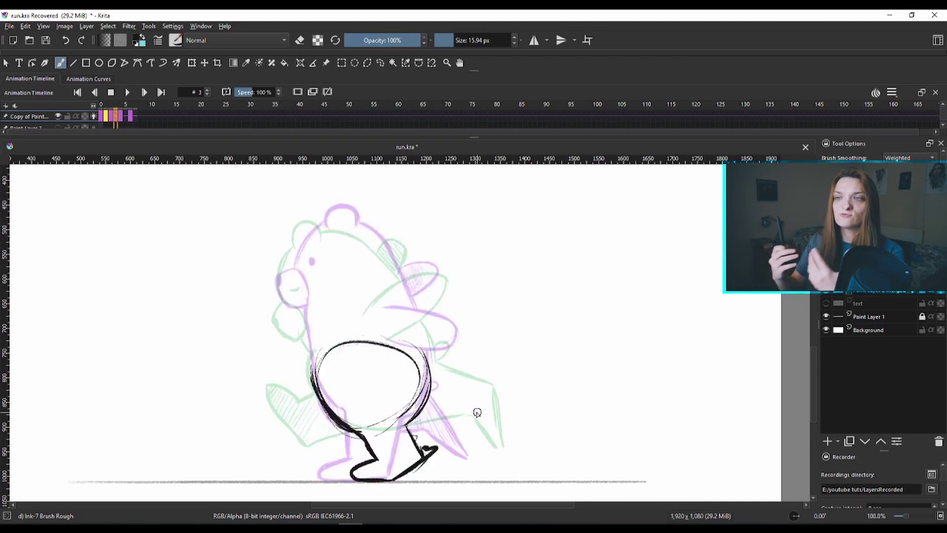
{"action": "key", "text": "Left"}
{"action": "key", "text": "Right"}
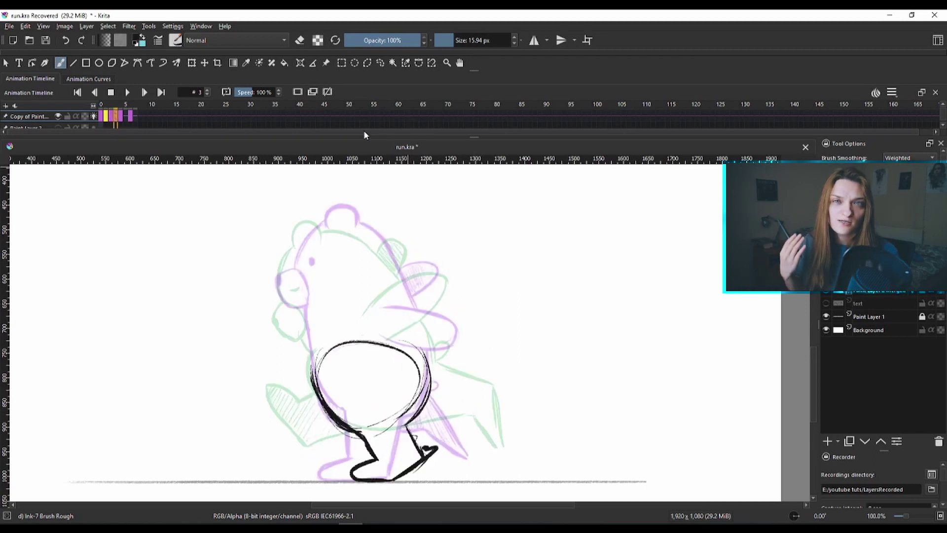
{"action": "key", "text": "Delete"}
Ink the frame 3 bear's long back curve, both legs, feet and a right-knee loop.
{"action": "mouse_move", "coordinate": [414, 456]}
{"action": "left_mouse_down"}
{"action": "mouse_move", "coordinate": [400, 469]}
{"action": "mouse_move", "coordinate": [386, 461]}
{"action": "mouse_move", "coordinate": [389, 474]}
{"action": "mouse_move", "coordinate": [429, 476]}
{"action": "mouse_move", "coordinate": [456, 456]}
{"action": "left_mouse_up"}
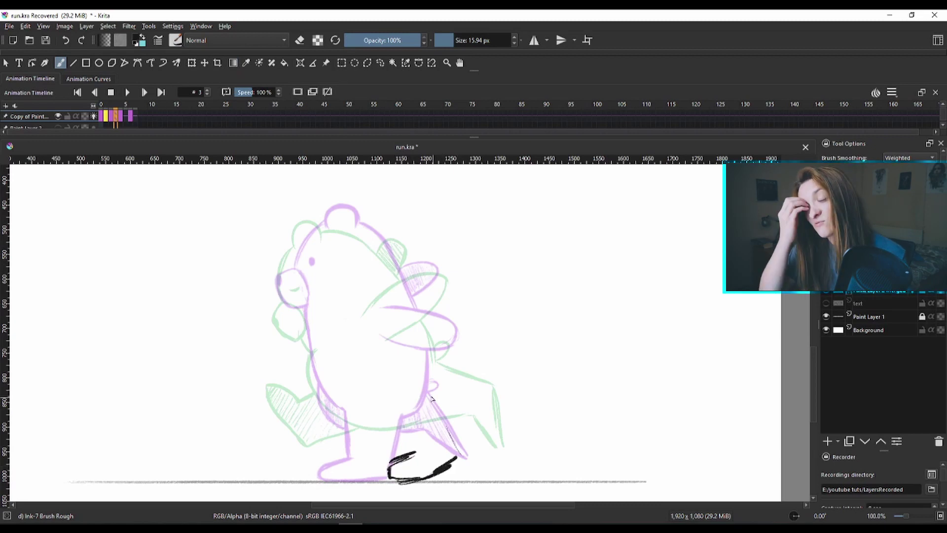
{"action": "left_click_drag", "start_coordinate": [423, 383], "coordinate": [460, 455]}
{"action": "left_click_drag", "start_coordinate": [378, 418], "coordinate": [414, 448]}
{"action": "mouse_move", "coordinate": [313, 360]}
{"action": "left_mouse_down"}
{"action": "mouse_move", "coordinate": [331, 375]}
{"action": "mouse_move", "coordinate": [336, 397]}
{"action": "mouse_move", "coordinate": [329, 389]}
{"action": "mouse_move", "coordinate": [414, 449]}
{"action": "left_mouse_up"}
{"action": "left_click_drag", "start_coordinate": [425, 360], "coordinate": [462, 438]}
{"action": "mouse_move", "coordinate": [413, 315]}
{"action": "left_mouse_down"}
{"action": "mouse_move", "coordinate": [431, 391]}
{"action": "mouse_move", "coordinate": [463, 444]}
{"action": "left_mouse_up"}
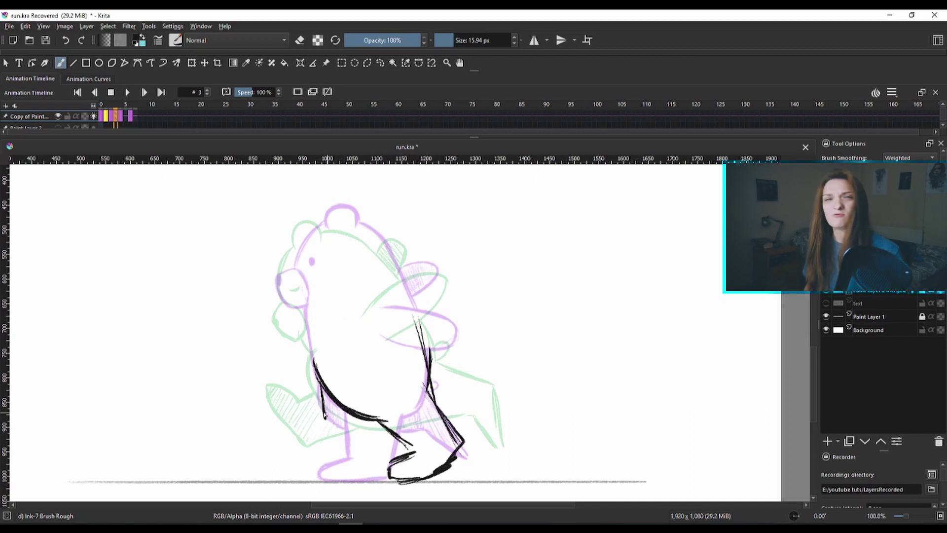
{"action": "left_click_drag", "start_coordinate": [324, 414], "coordinate": [345, 428]}
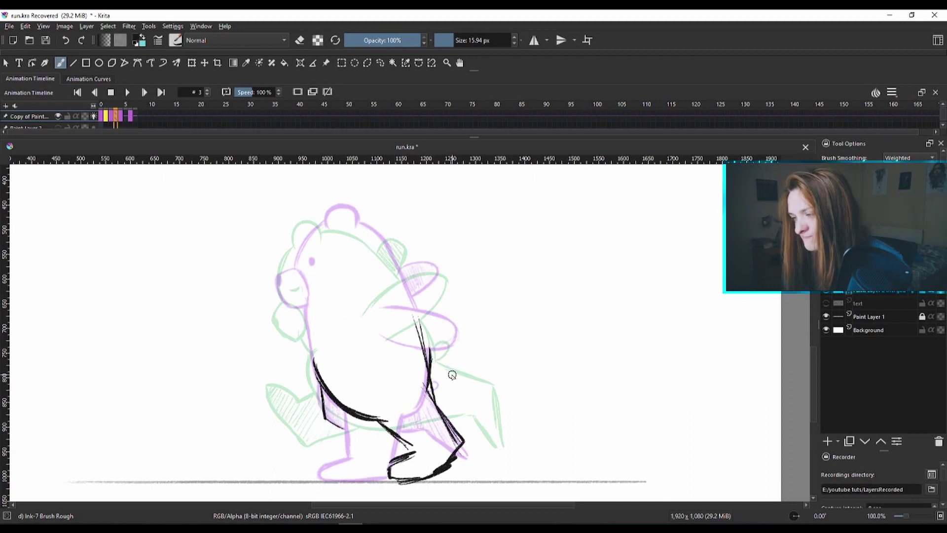
{"action": "mouse_move", "coordinate": [324, 420]}
{"action": "left_mouse_down"}
{"action": "mouse_move", "coordinate": [358, 443]}
{"action": "mouse_move", "coordinate": [346, 468]}
{"action": "mouse_move", "coordinate": [360, 441]}
{"action": "mouse_move", "coordinate": [356, 451]}
{"action": "left_mouse_up"}
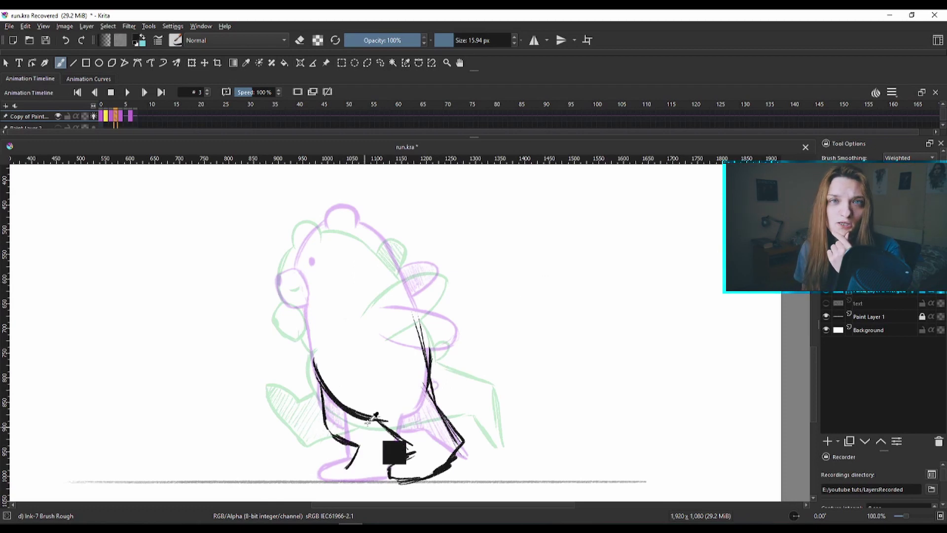
{"action": "key", "text": "ctrl+z"}
{"action": "key", "text": "ctrl+z"}
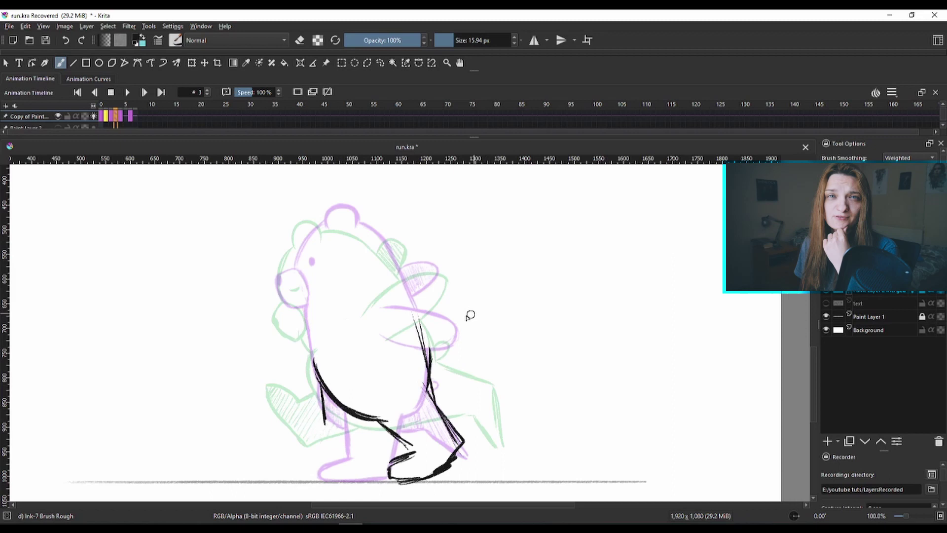
{"action": "mouse_move", "coordinate": [432, 387]}
{"action": "left_mouse_down"}
{"action": "mouse_move", "coordinate": [442, 368]}
{"action": "mouse_move", "coordinate": [431, 382]}
{"action": "left_mouse_up"}
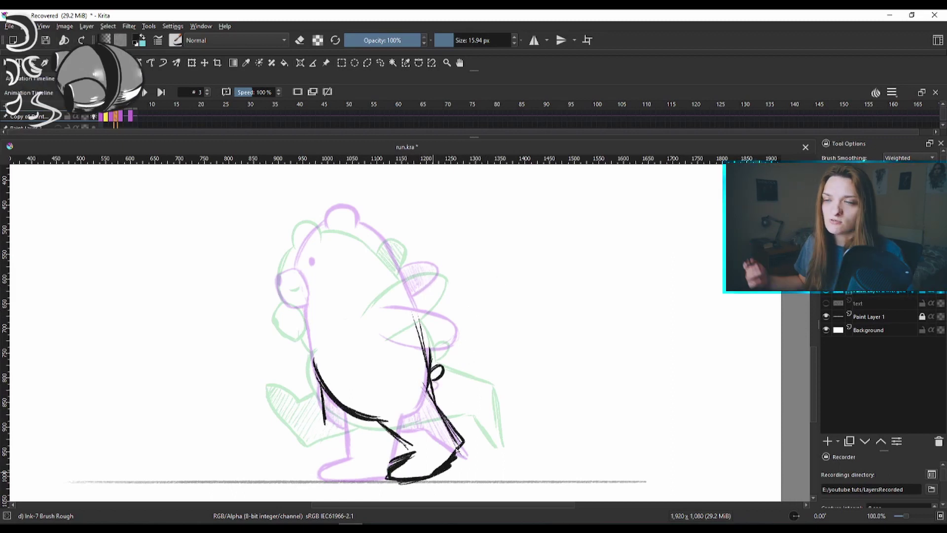
Ink the taller head outline, ear, back line, chin, snout and small eye.
{"action": "key", "text": "e"}
{"action": "key", "text": "e"}
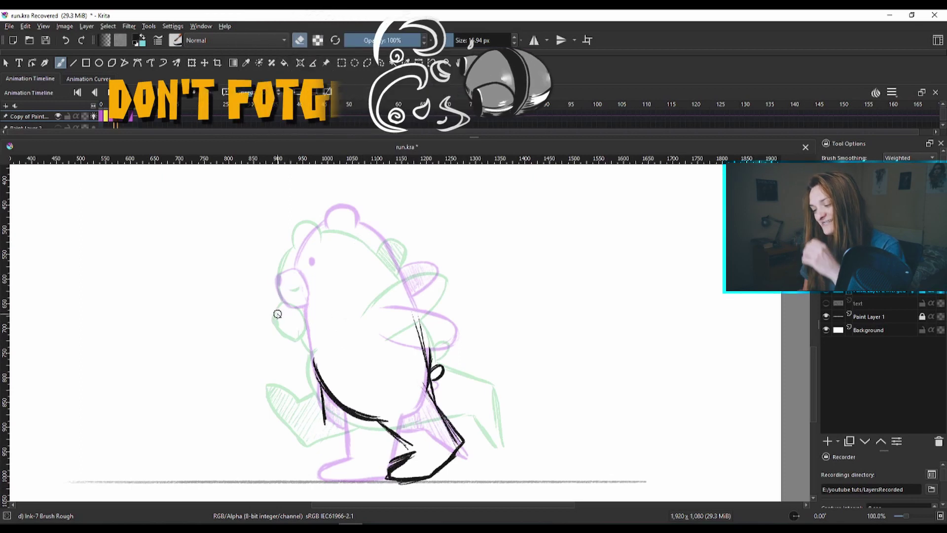
{"action": "mouse_move", "coordinate": [293, 290]}
{"action": "left_mouse_down"}
{"action": "mouse_move", "coordinate": [288, 322]}
{"action": "mouse_move", "coordinate": [303, 247]}
{"action": "mouse_move", "coordinate": [348, 229]}
{"action": "left_mouse_up"}
{"action": "key", "text": "ctrl+z"}
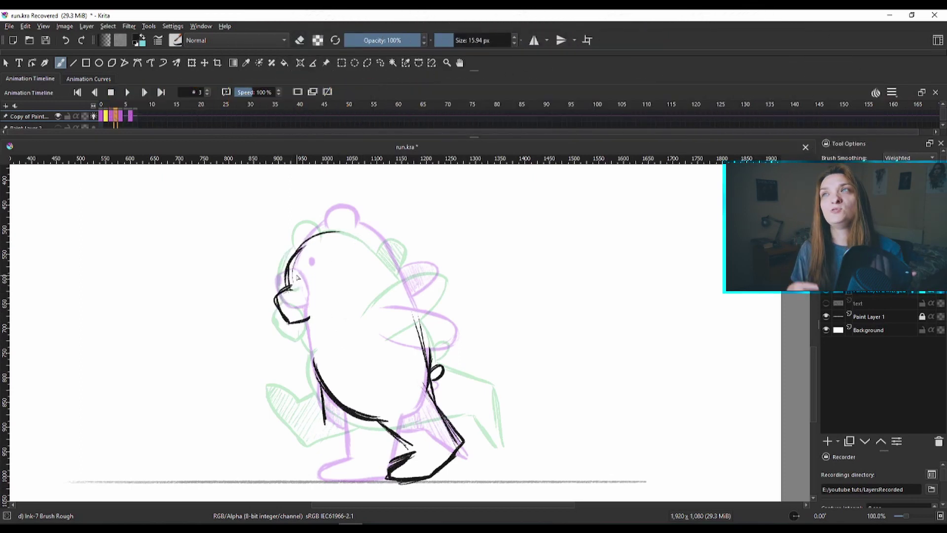
{"action": "mouse_move", "coordinate": [286, 267]}
{"action": "left_mouse_down"}
{"action": "mouse_move", "coordinate": [321, 232]}
{"action": "mouse_move", "coordinate": [386, 266]}
{"action": "left_mouse_up"}
{"action": "left_click_drag", "start_coordinate": [360, 236], "coordinate": [396, 276]}
{"action": "mouse_move", "coordinate": [321, 232]}
{"action": "left_mouse_down"}
{"action": "mouse_move", "coordinate": [315, 211]}
{"action": "mouse_move", "coordinate": [341, 228]}
{"action": "left_mouse_up"}
{"action": "left_click_drag", "start_coordinate": [371, 256], "coordinate": [428, 351]}
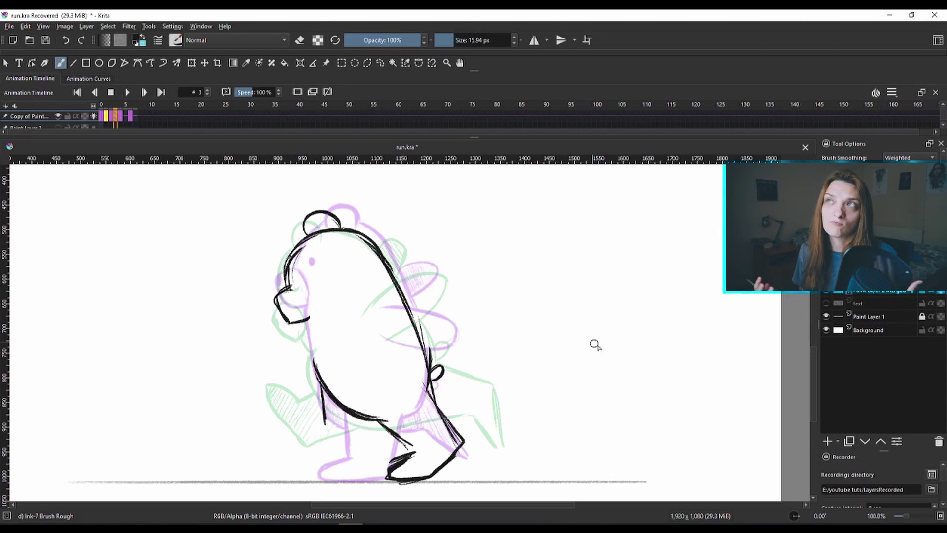
{"action": "mouse_move", "coordinate": [279, 308]}
{"action": "left_mouse_down"}
{"action": "mouse_move", "coordinate": [295, 321]}
{"action": "mouse_move", "coordinate": [299, 294]}
{"action": "mouse_move", "coordinate": [308, 316]}
{"action": "left_mouse_up"}
{"action": "left_click_drag", "start_coordinate": [305, 266], "coordinate": [299, 273]}
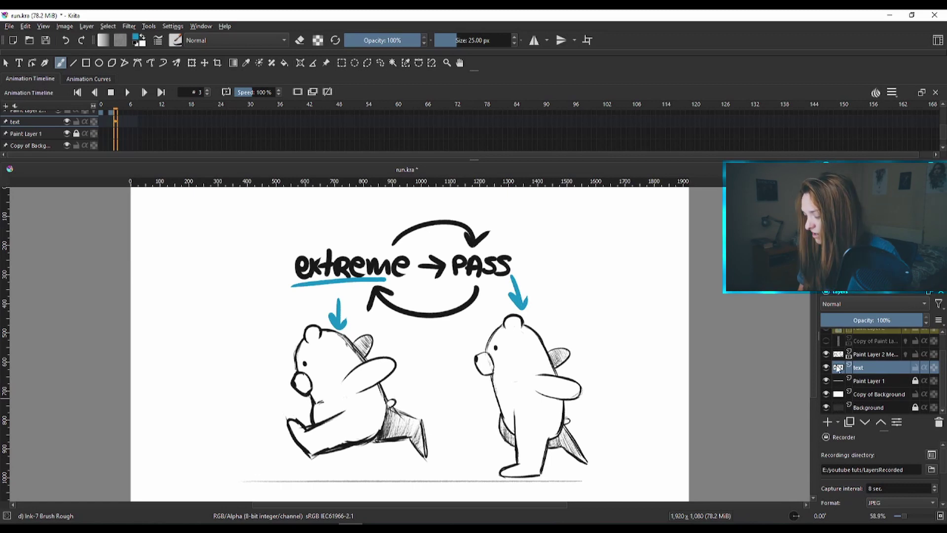
Hide the 'text' and reference bears layers, then show and select the copied inked-bear layer.
{"action": "left_click", "coordinate": [826, 368]}
{"action": "left_click", "coordinate": [826, 354]}
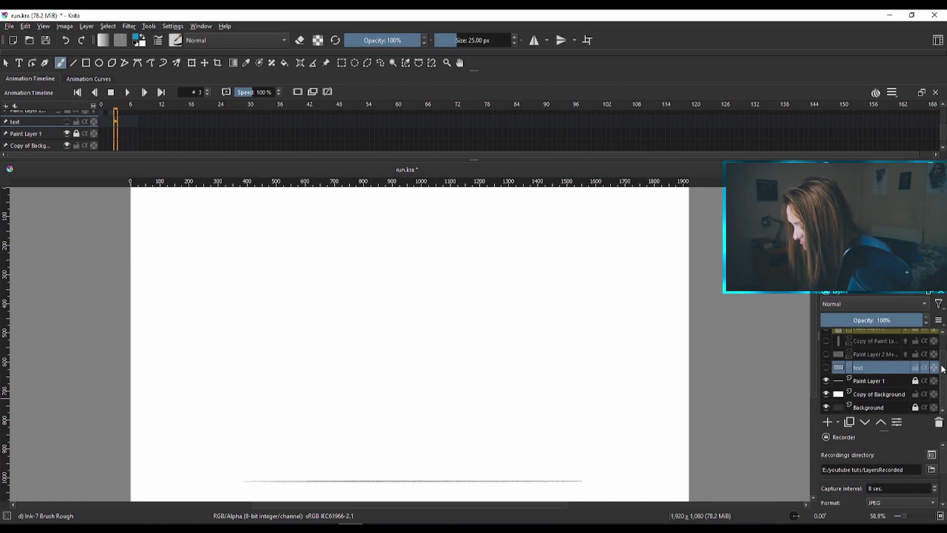
{"action": "left_click_drag", "start_coordinate": [943, 382], "coordinate": [942, 365]}
{"action": "left_click", "coordinate": [826, 360]}
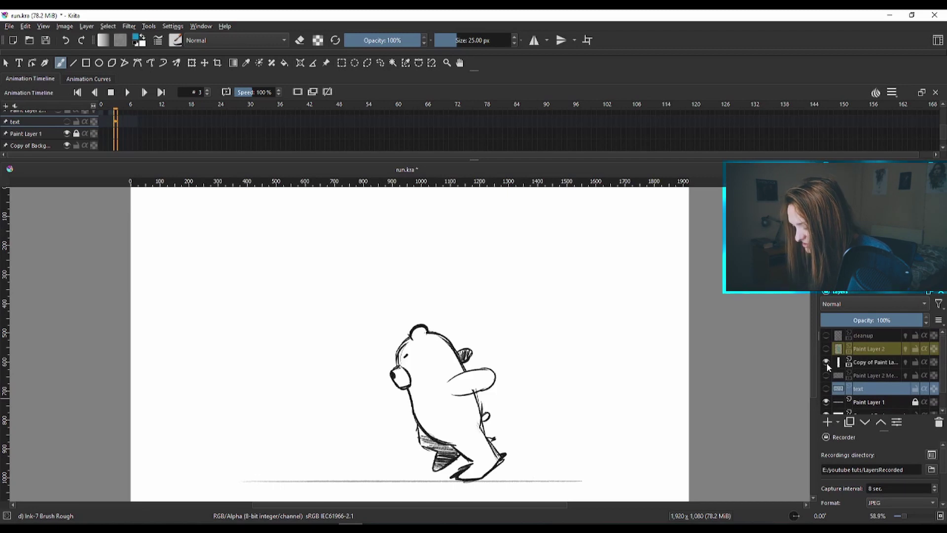
{"action": "left_click", "coordinate": [878, 363]}
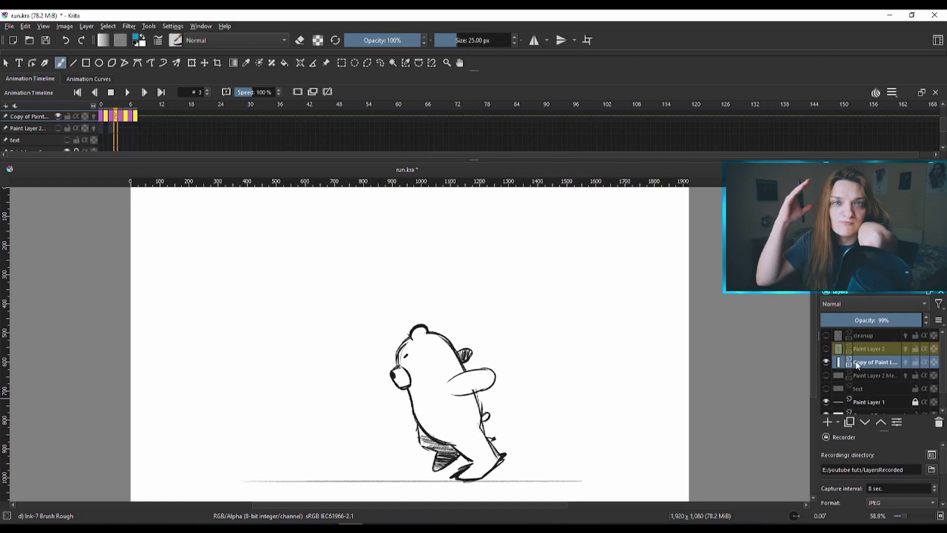
{"action": "mouse_move", "coordinate": [857, 363]}
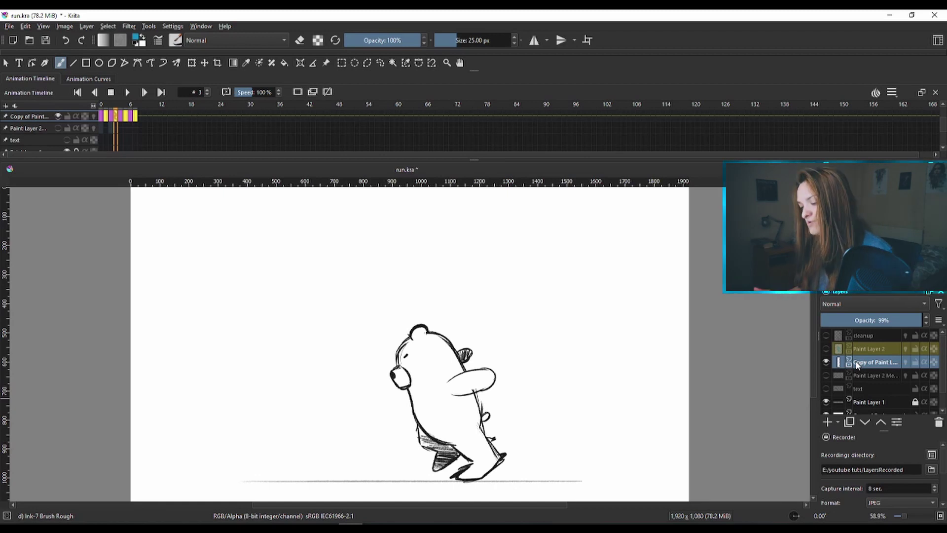
Play the rough run cycle from frame 0, stop it, then view frames 1 and 7.
{"action": "left_click", "coordinate": [94, 91]}
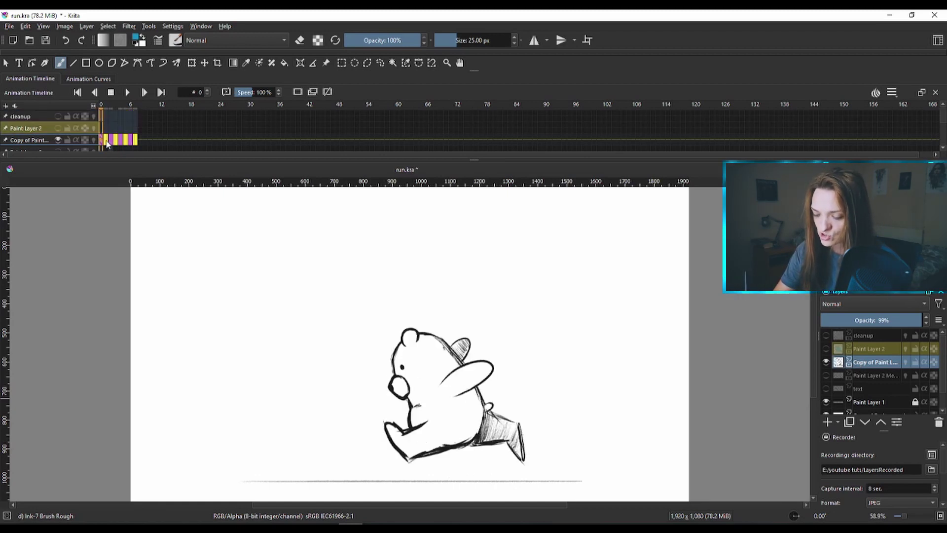
{"action": "left_click", "coordinate": [128, 93]}
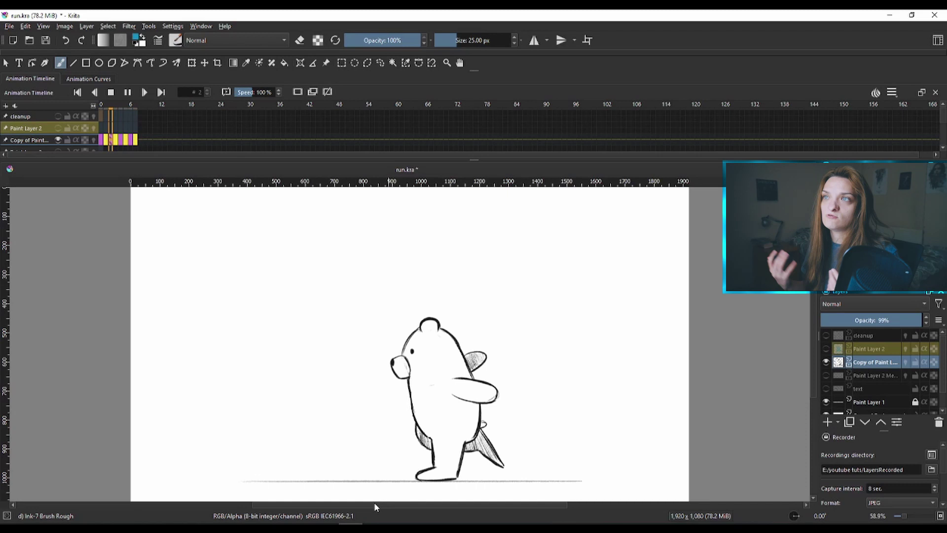
{"action": "left_click", "coordinate": [127, 92]}
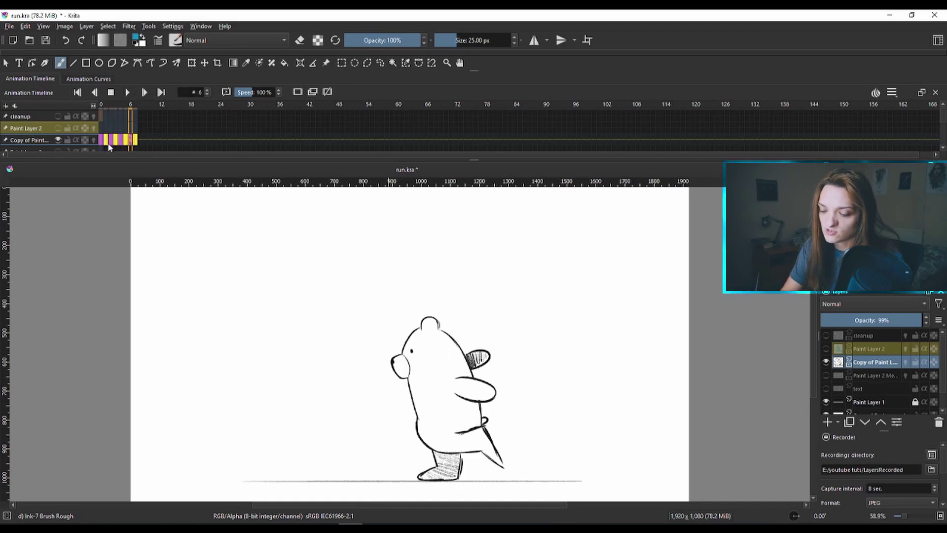
{"action": "left_click", "coordinate": [106, 141]}
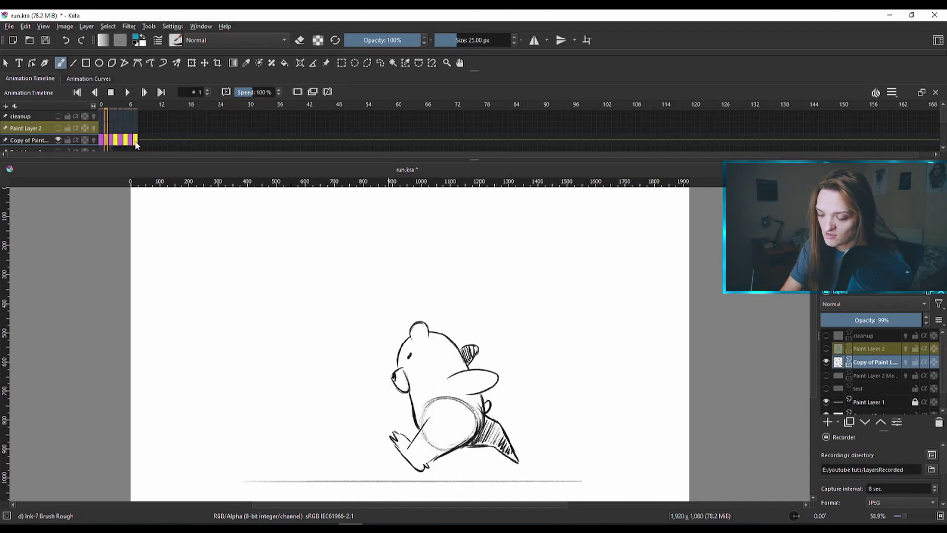
{"action": "left_click", "coordinate": [136, 141]}
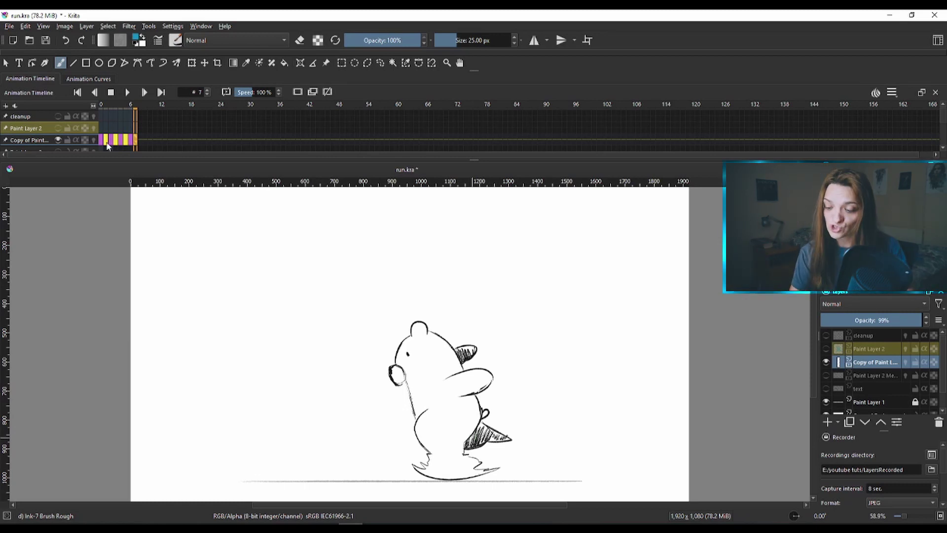
Review the rough poses on frames 1, 3, 5, 0 and 2, ending on frame 6.
{"action": "left_click_drag", "start_coordinate": [107, 143], "coordinate": [137, 142]}
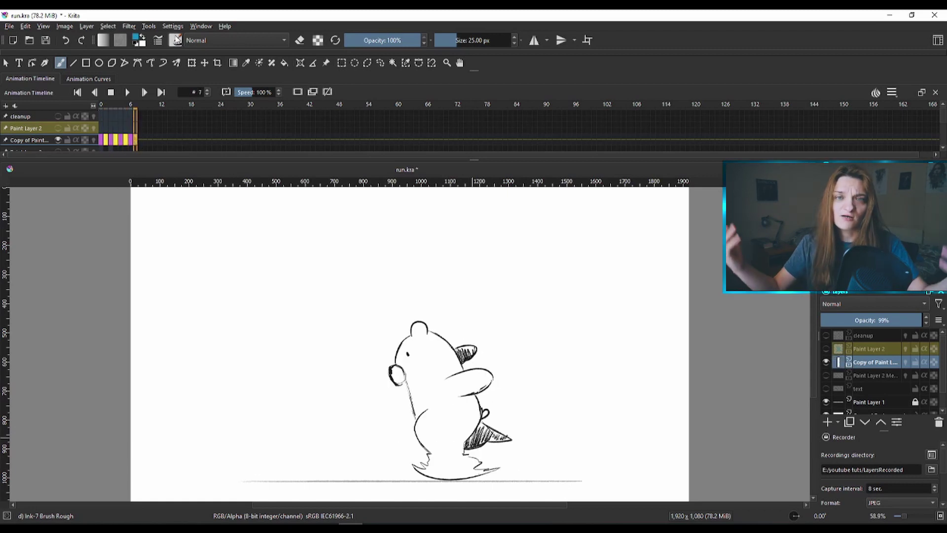
{"action": "left_click", "coordinate": [108, 143]}
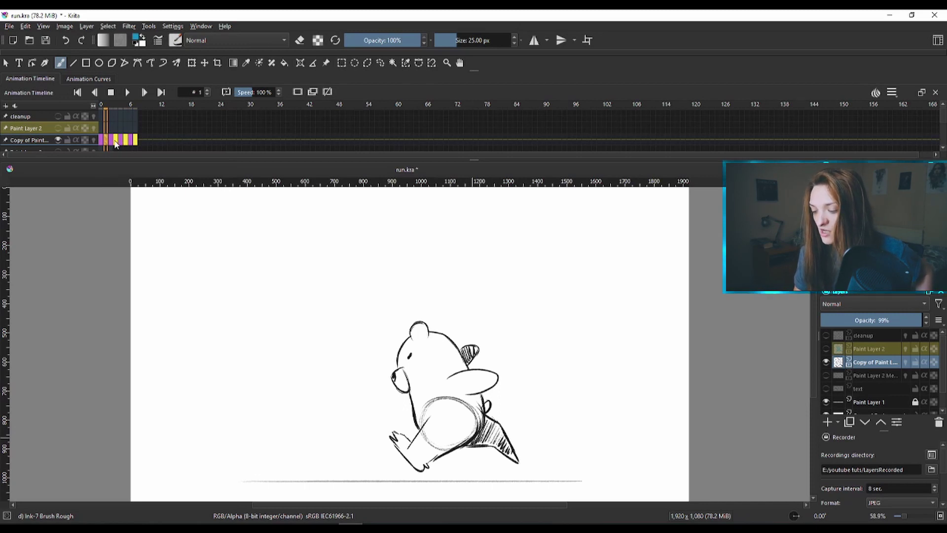
{"action": "left_click", "coordinate": [117, 143]}
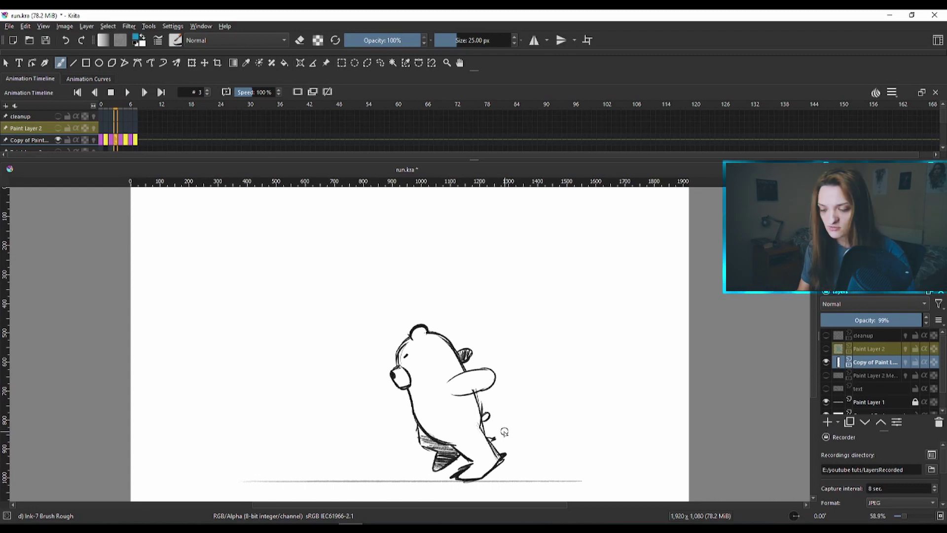
{"action": "left_click", "coordinate": [126, 143]}
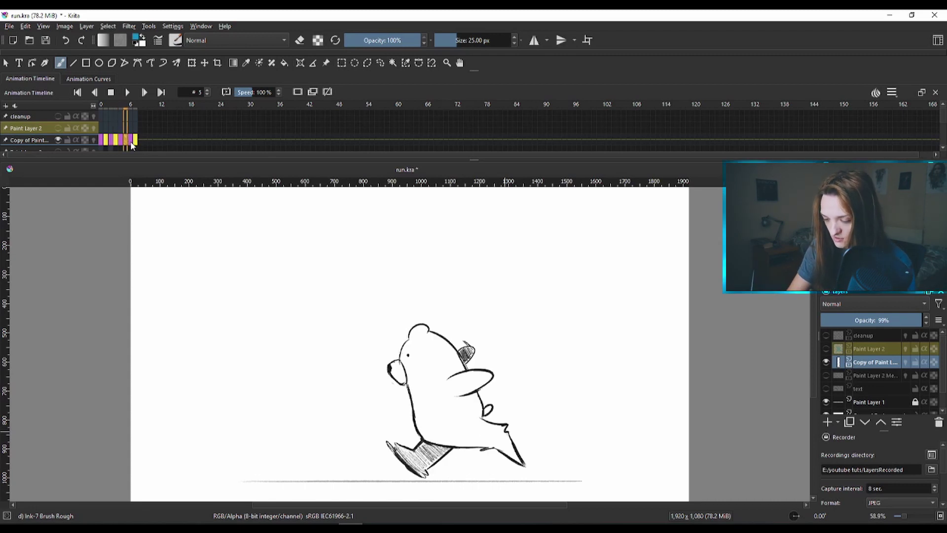
{"action": "key", "text": "Home"}
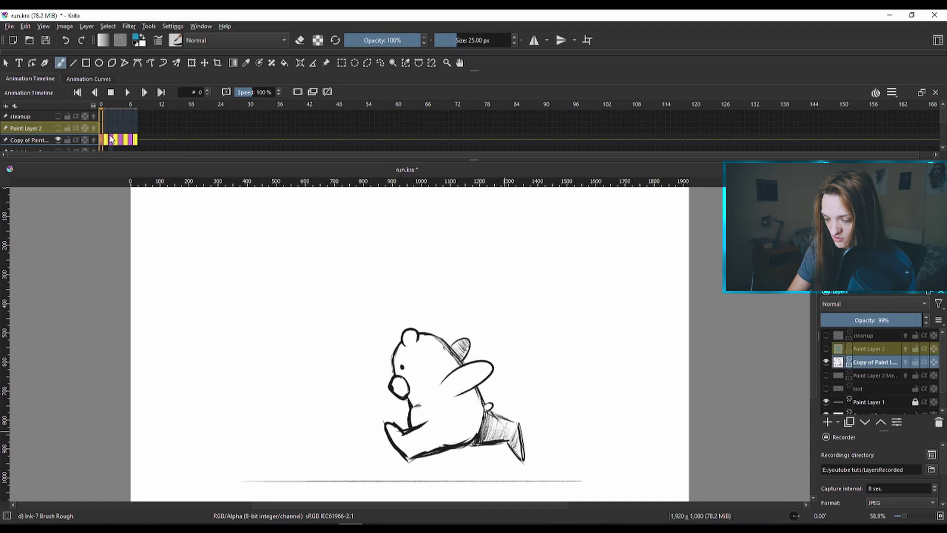
{"action": "left_click", "coordinate": [114, 142]}
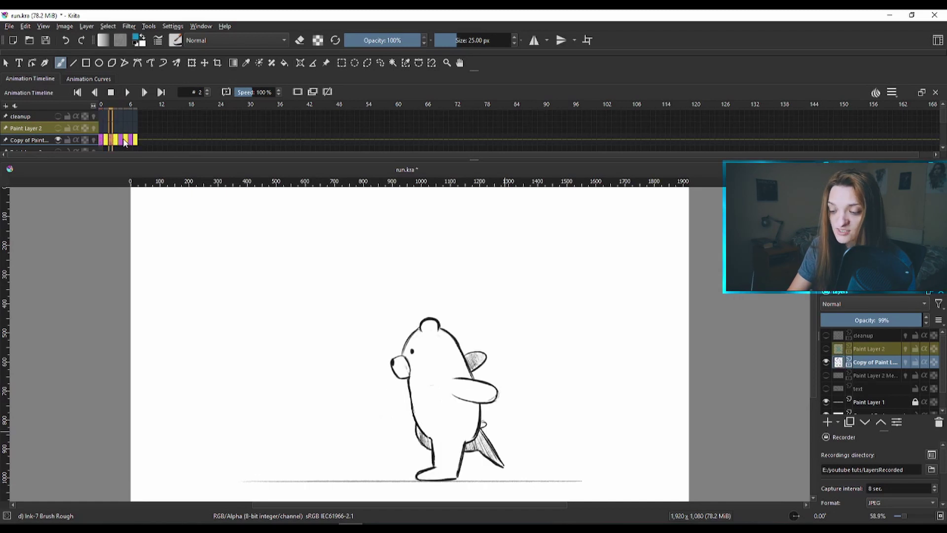
{"action": "left_click", "coordinate": [121, 142]}
{"action": "left_click", "coordinate": [131, 143]}
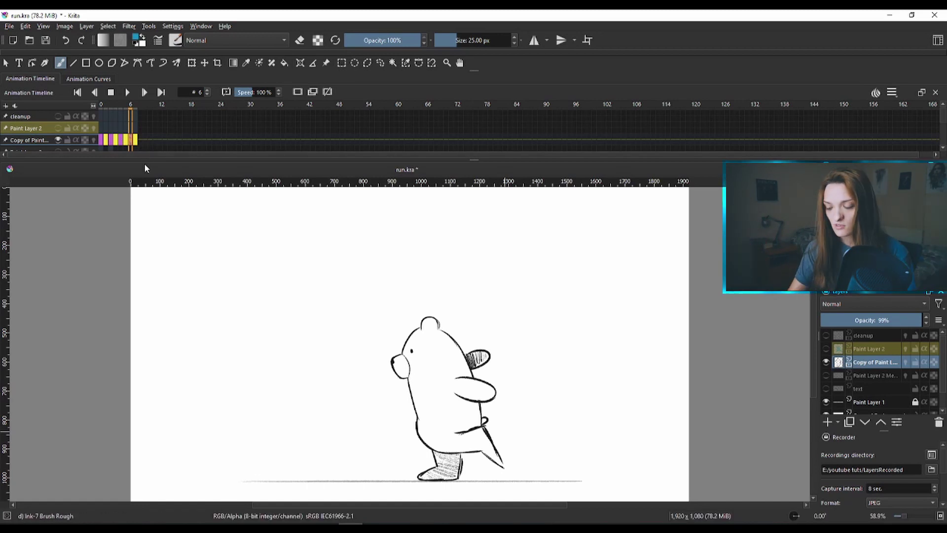
Scrub the timeline from frame 2 forward to frame 5 to compare poses.
{"action": "left_click", "coordinate": [109, 139]}
{"action": "left_click_drag", "start_coordinate": [109, 142], "coordinate": [131, 145]}
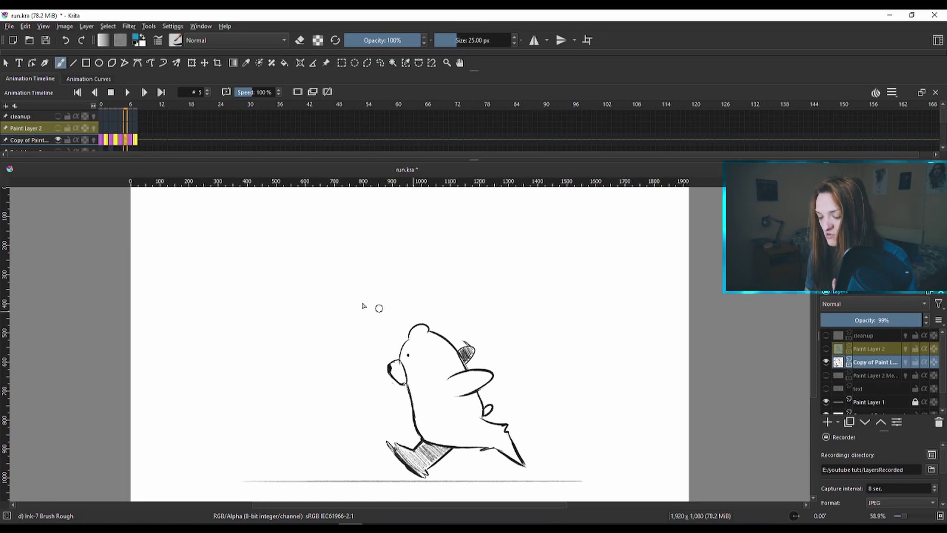
Flip through frames 1, 3, 5 and 0, settling back on frame 1.
{"action": "left_click", "coordinate": [105, 143]}
{"action": "left_click", "coordinate": [116, 143]}
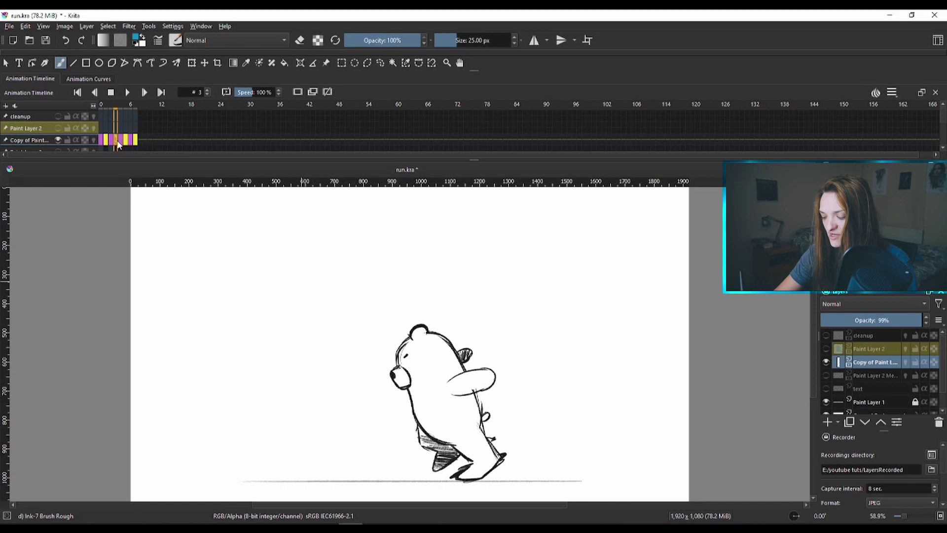
{"action": "left_click", "coordinate": [127, 143]}
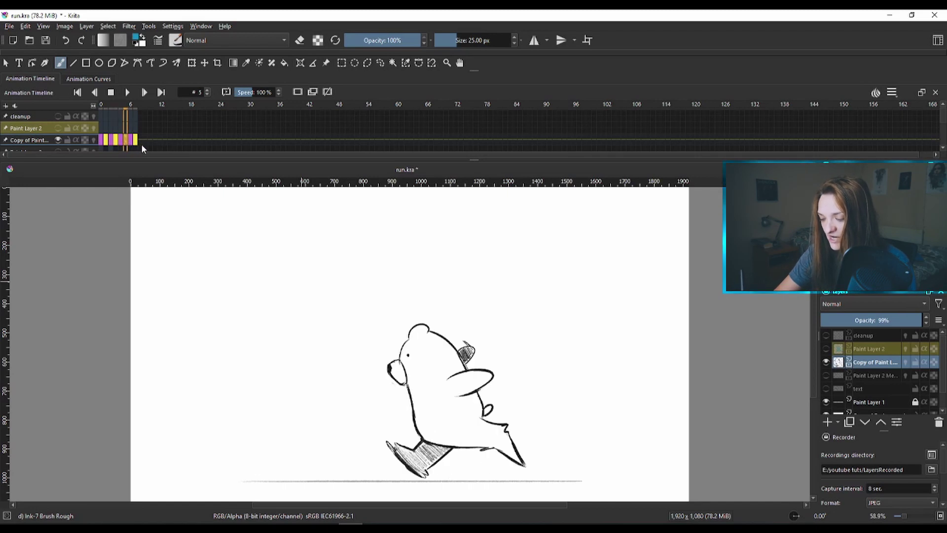
{"action": "left_click", "coordinate": [106, 143]}
{"action": "left_click", "coordinate": [101, 143]}
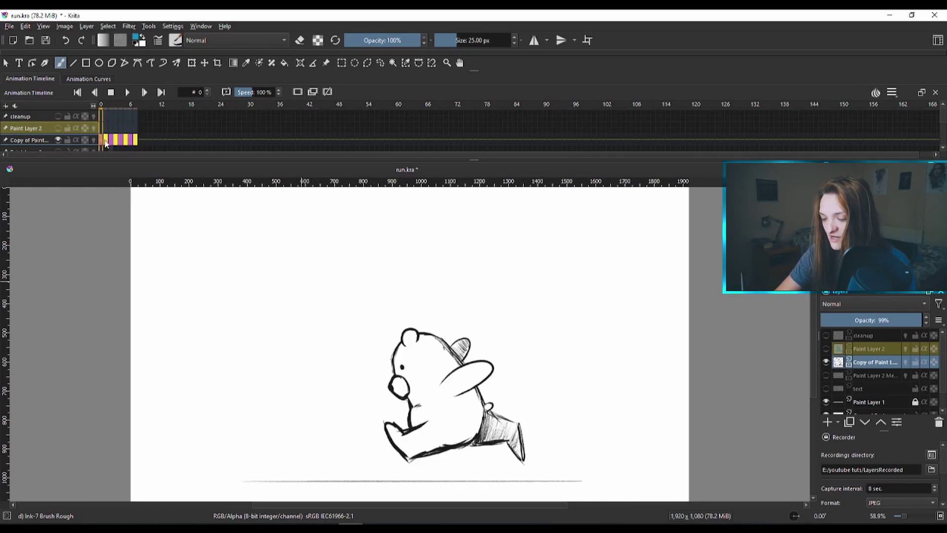
{"action": "left_click", "coordinate": [106, 142]}
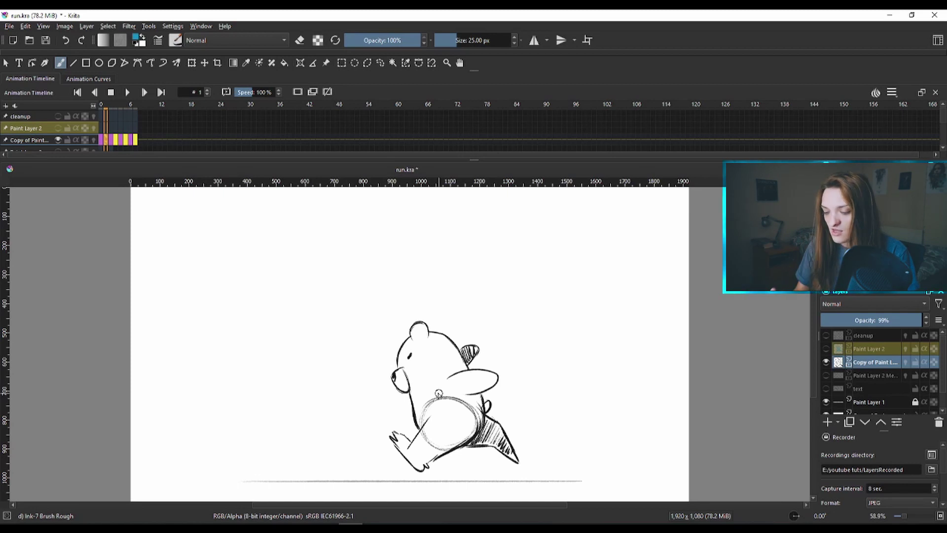
Check frames 4, 6 and 2, scrub to frame 7, then return to frame 0.
{"action": "left_click", "coordinate": [118, 142]}
{"action": "left_click", "coordinate": [124, 143]}
{"action": "left_click", "coordinate": [132, 141]}
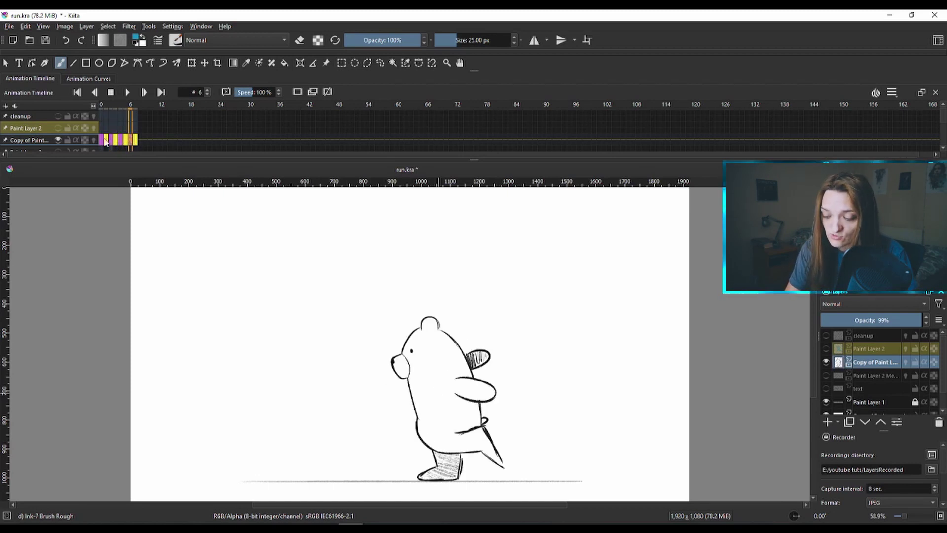
{"action": "left_click", "coordinate": [106, 141]}
{"action": "left_click", "coordinate": [116, 142]}
{"action": "left_click_drag", "start_coordinate": [117, 142], "coordinate": [142, 143]}
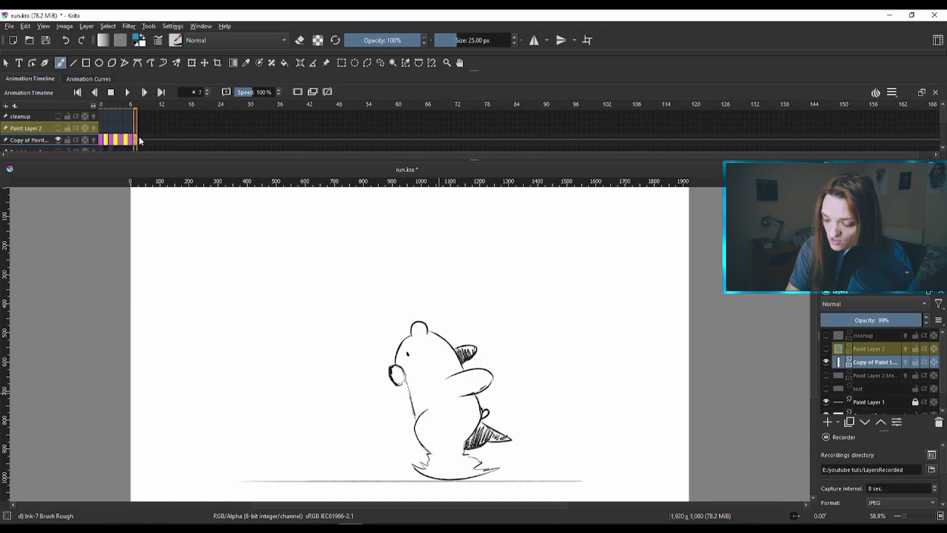
{"action": "left_click", "coordinate": [105, 142]}
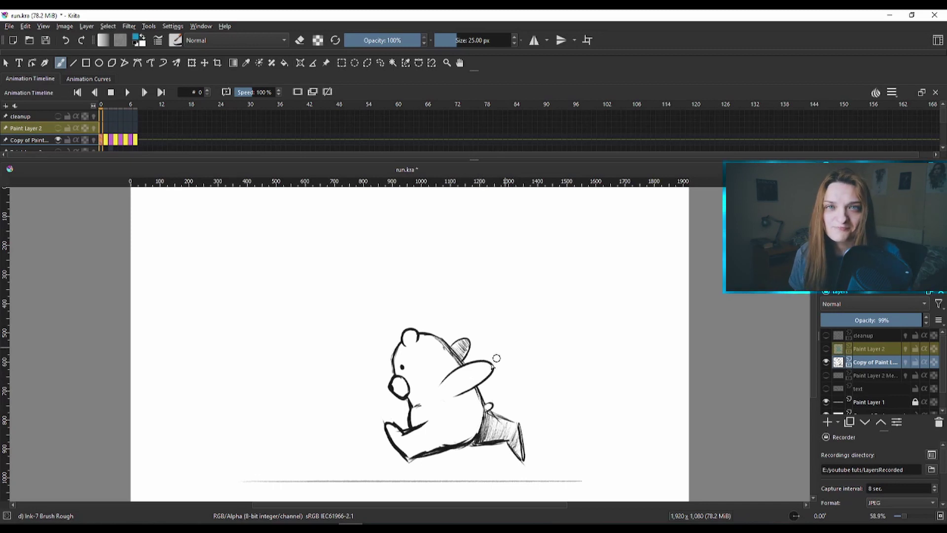
{"action": "mouse_move", "coordinate": [103, 107]}
{"action": "left_mouse_down"}
{"action": "mouse_move", "coordinate": [148, 103]}
{"action": "mouse_move", "coordinate": [124, 106]}
{"action": "left_mouse_up"}
{"action": "left_click_drag", "start_coordinate": [136, 102], "coordinate": [118, 109]}
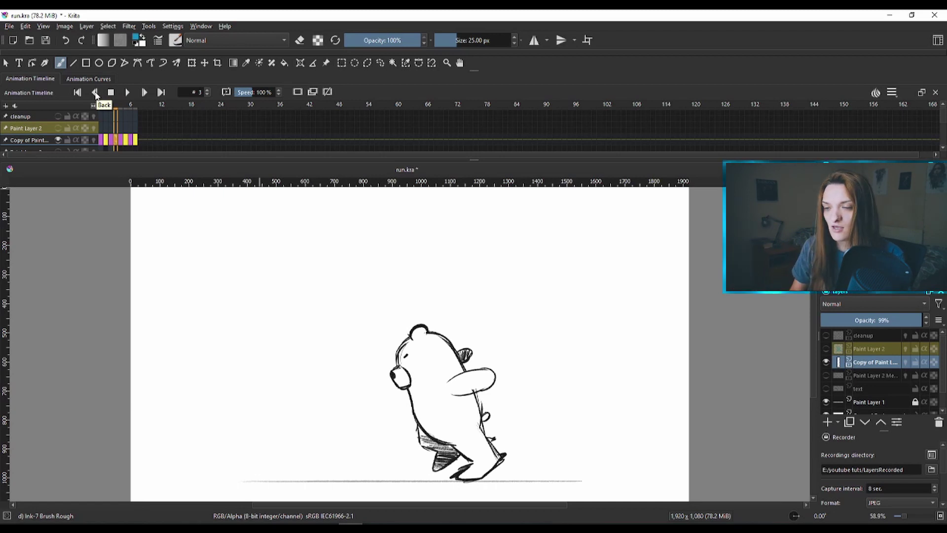
{"action": "left_click", "coordinate": [100, 106]}
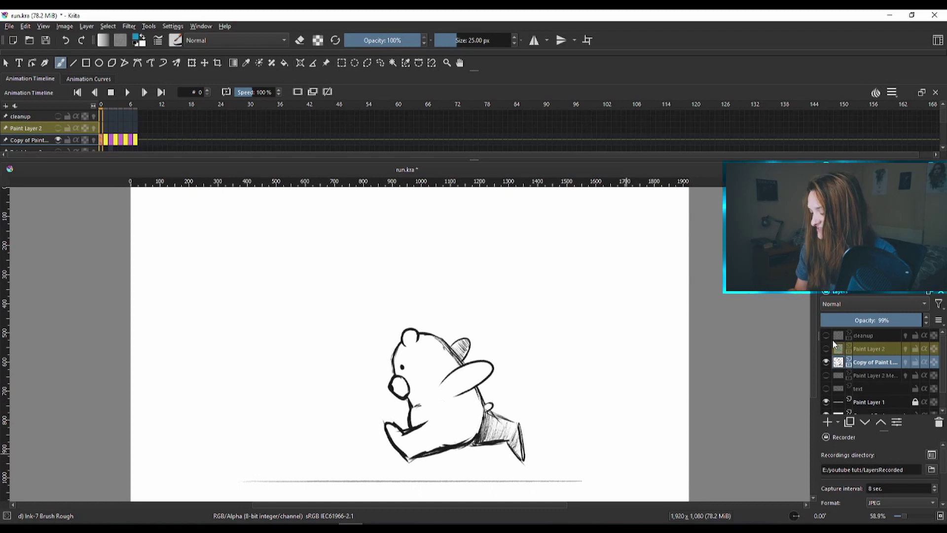
Swap the Copy of Paint sketch for the cleanup line art and blue Paint Layer 2, then play.
{"action": "left_click", "coordinate": [825, 361]}
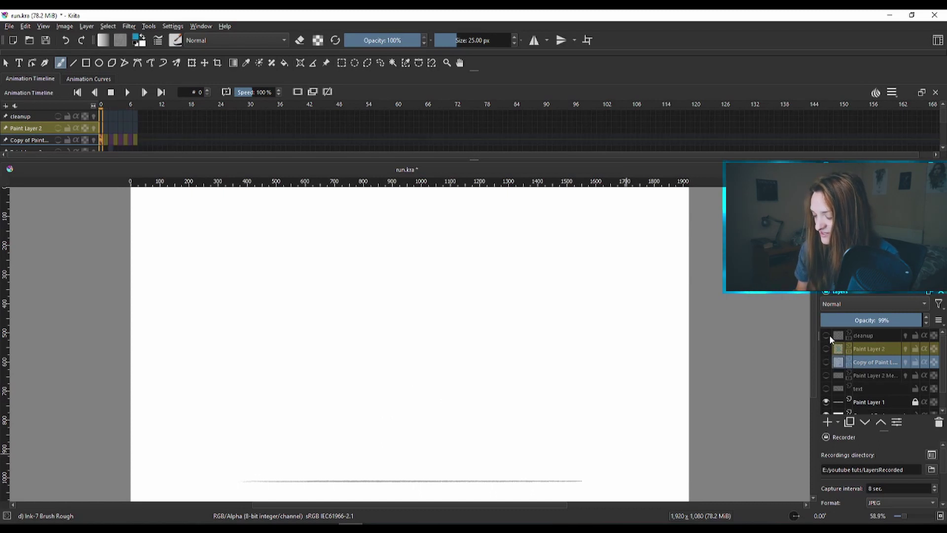
{"action": "left_click", "coordinate": [825, 335]}
{"action": "left_click", "coordinate": [825, 348]}
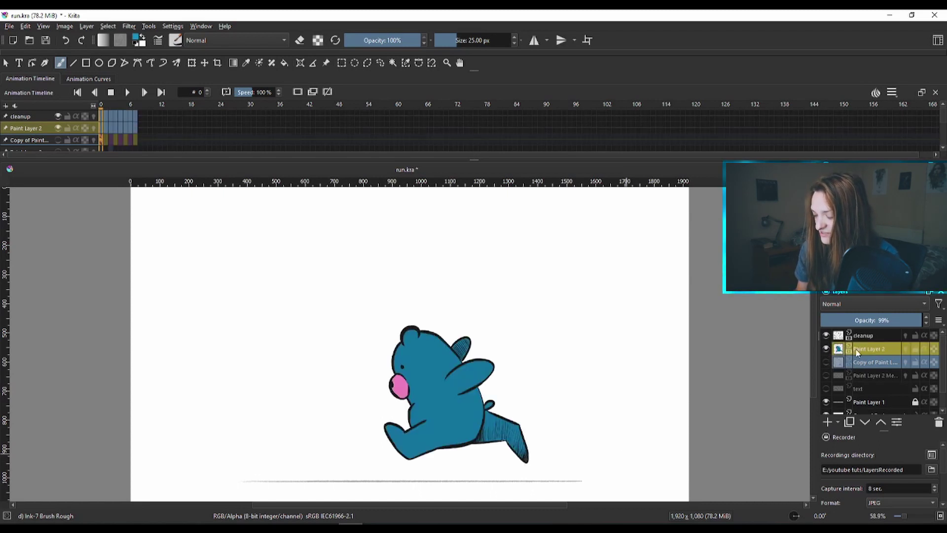
{"action": "left_click", "coordinate": [128, 91]}
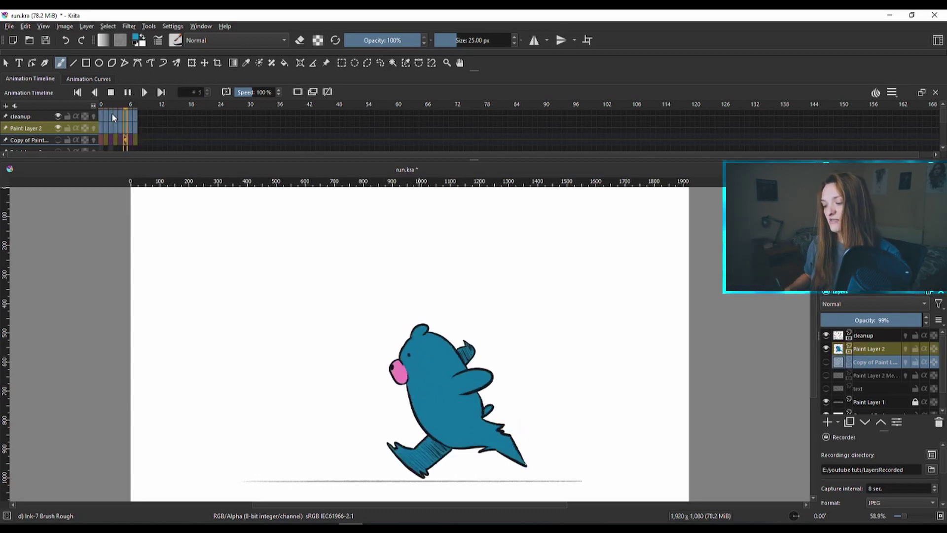